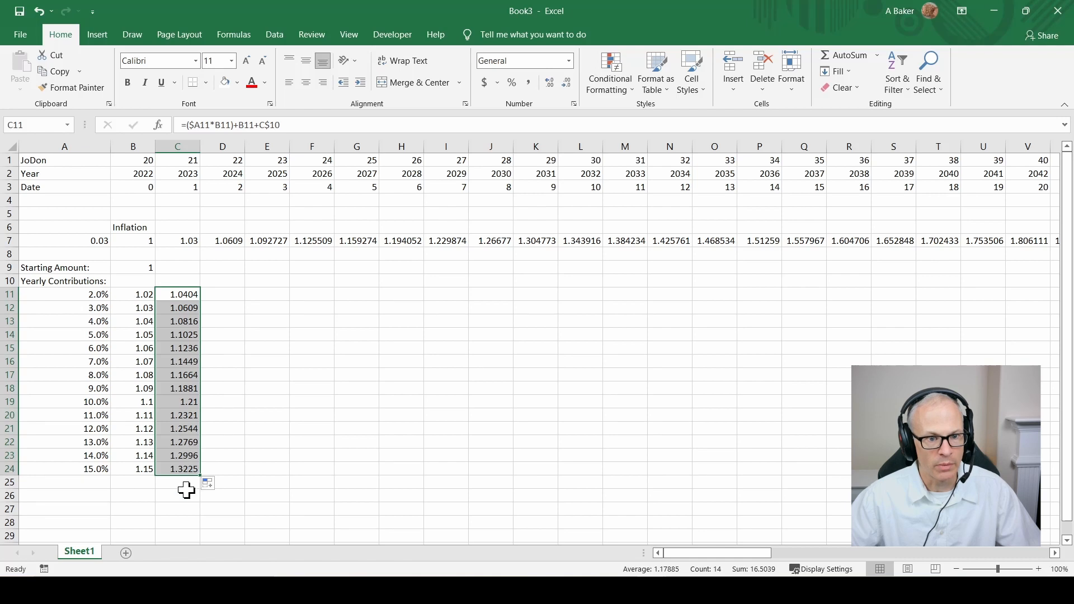
Fill the growth formulas from C11:C24 across all year columns through column CD
drag(201, 476, 791, 455)
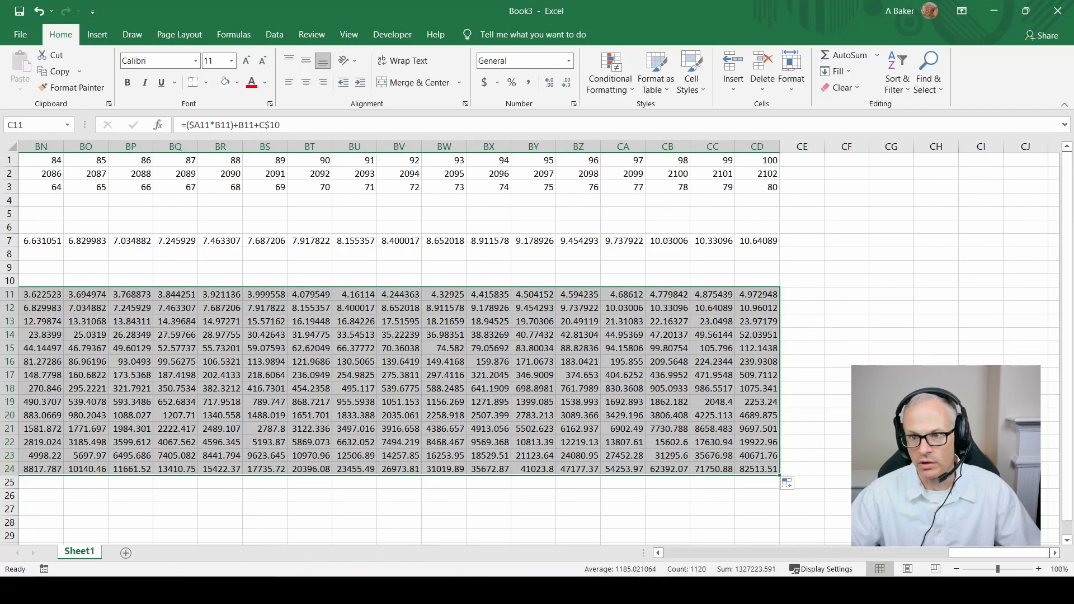
drag(975, 552, 652, 553)
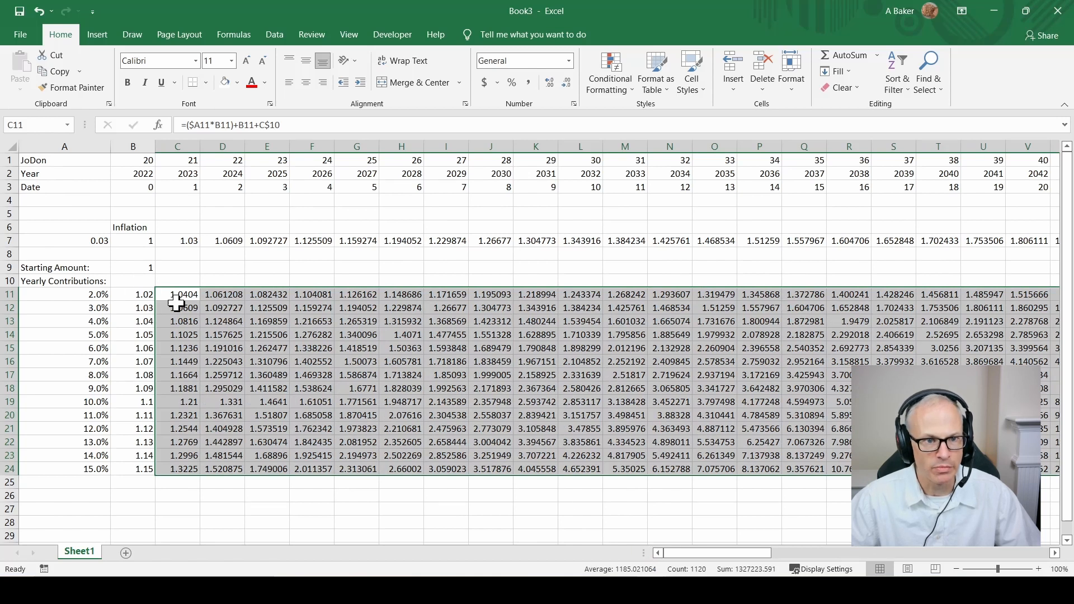
Format the range B7:CD41 as Currency with two decimal places and the $ symbol
drag(134, 241, 887, 562)
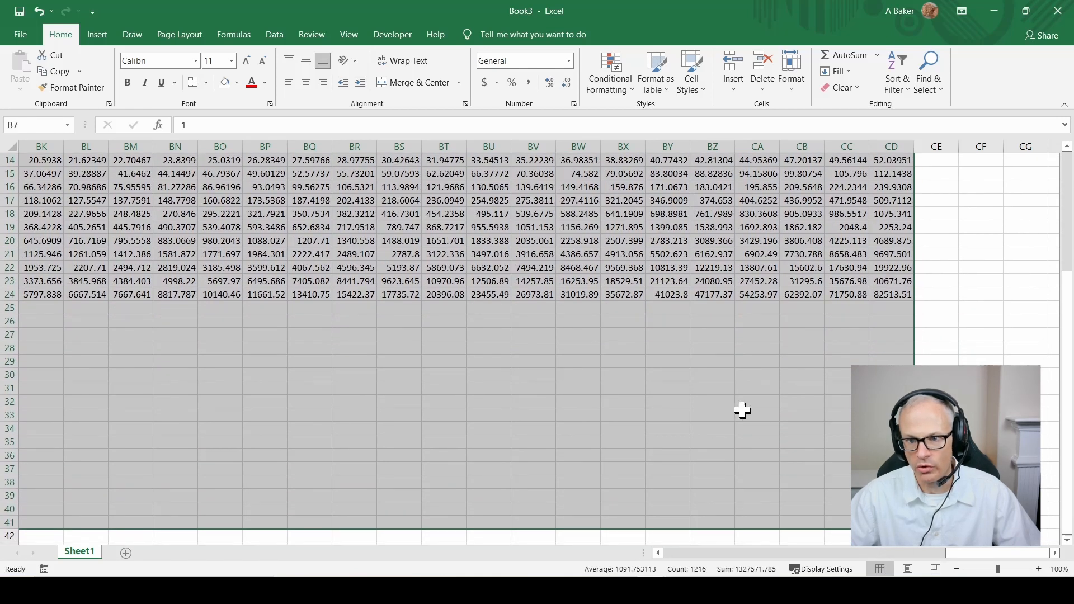
scroll(755, 440, up, 4)
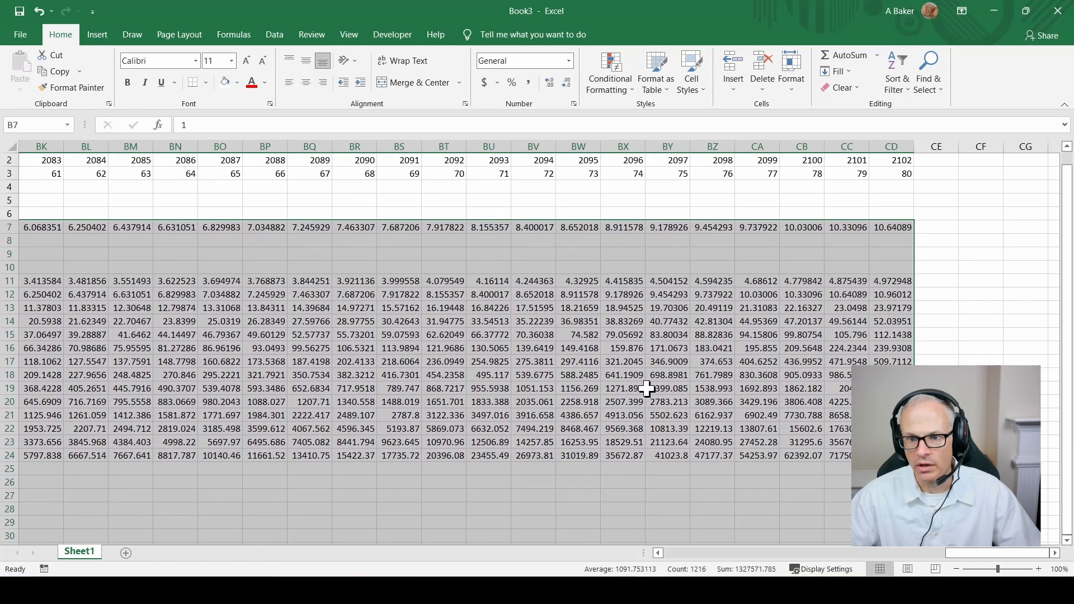
drag(987, 554, 532, 545)
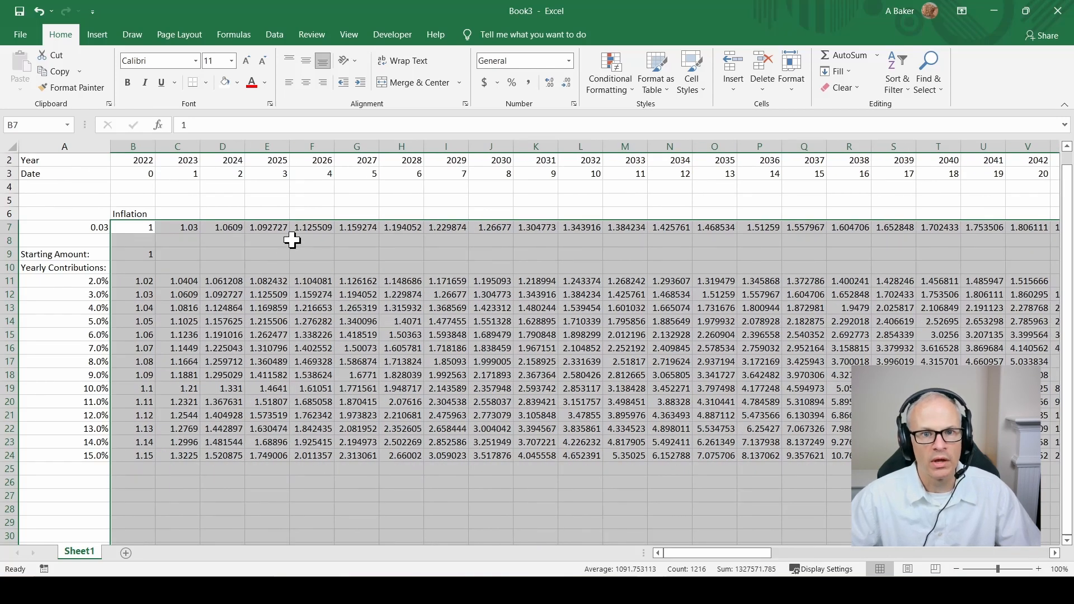
right_click(330, 249)
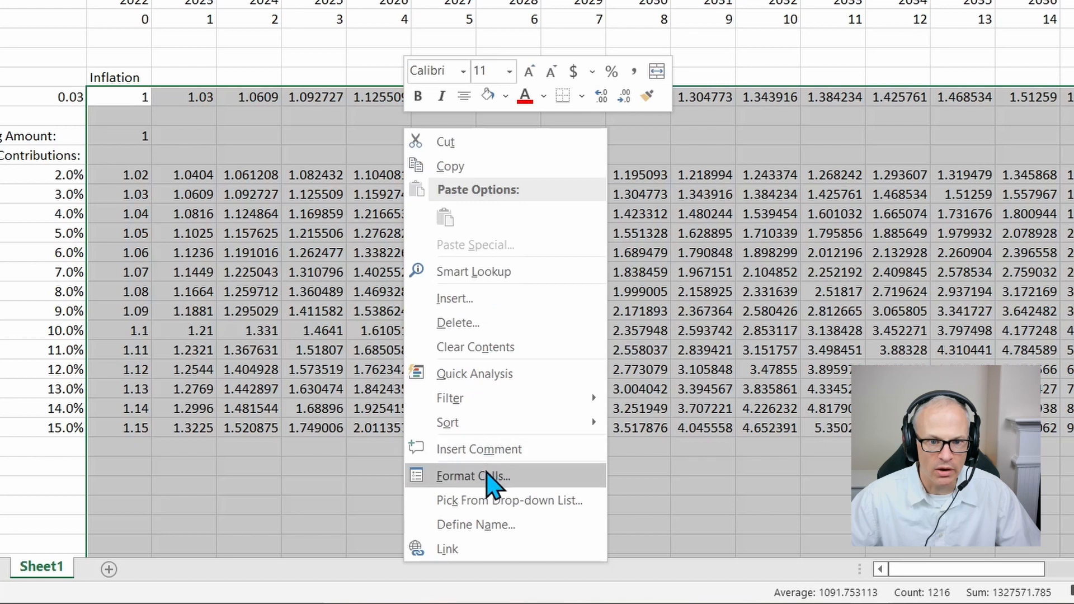
click(490, 475)
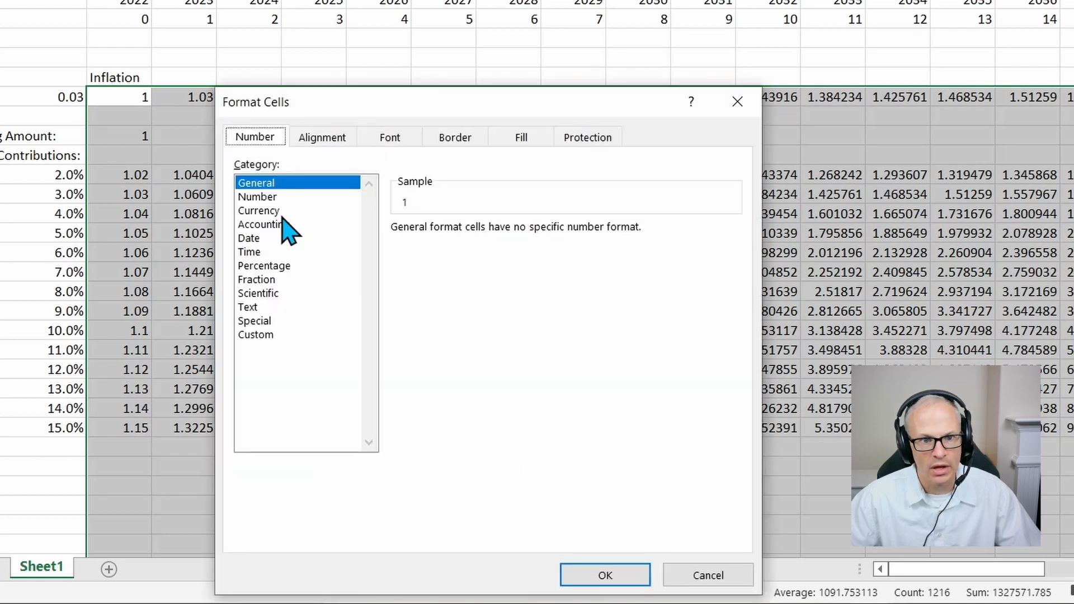
click(278, 212)
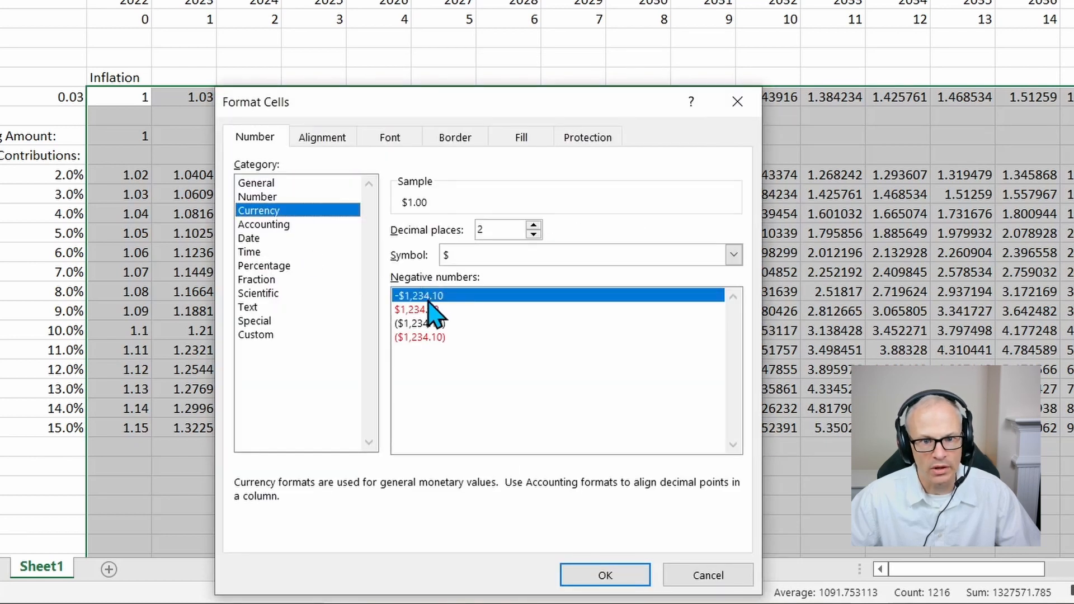
click(638, 577)
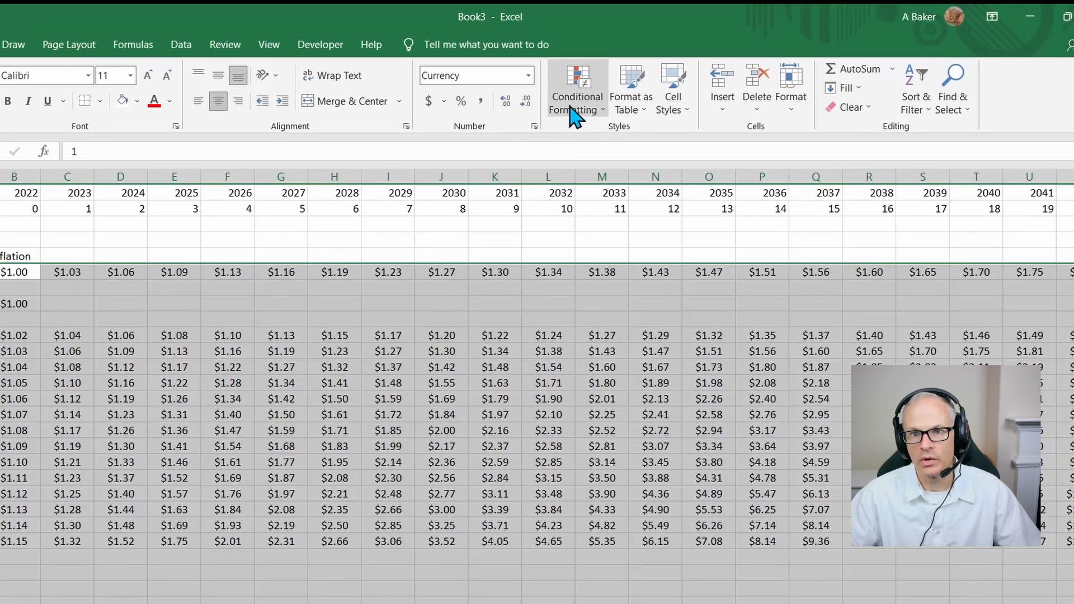
Set up a Between highlight rule on the selected range with limits 1000000 and 1999999
click(576, 112)
mouse_move(595, 141)
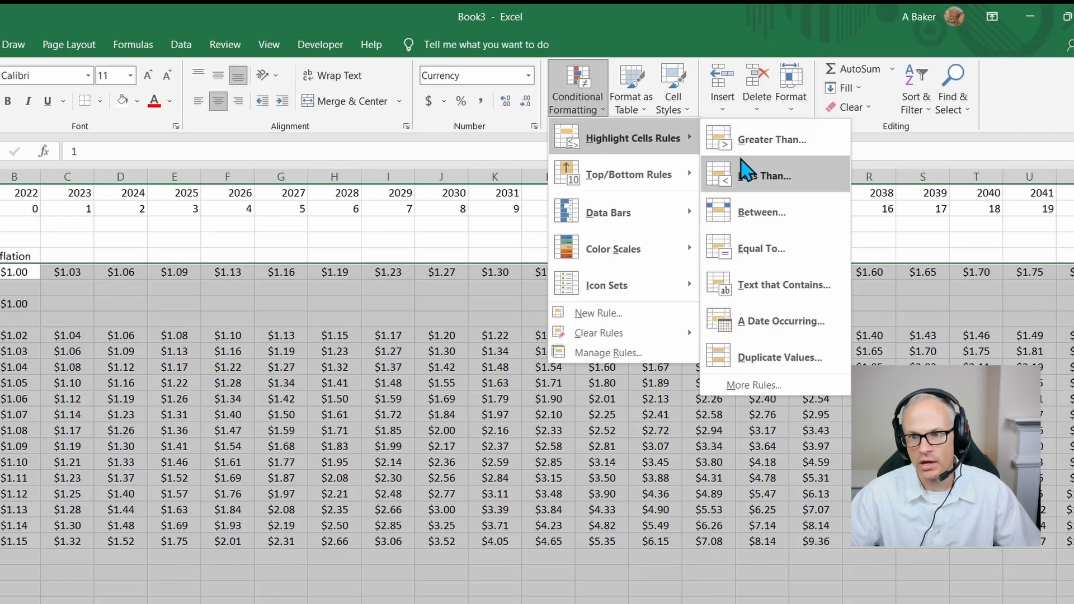
click(764, 214)
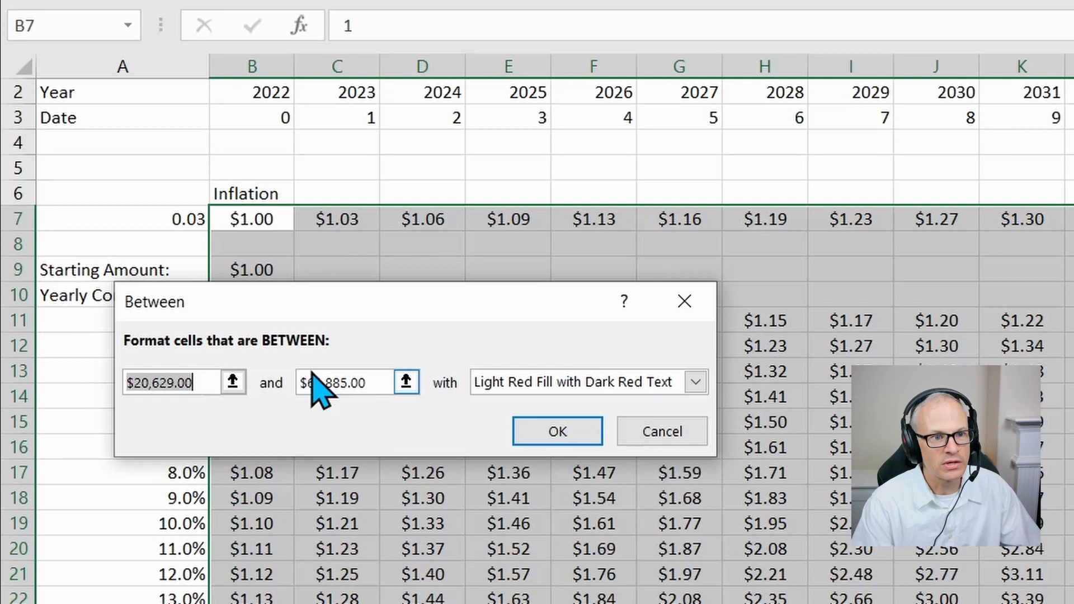
text(100)
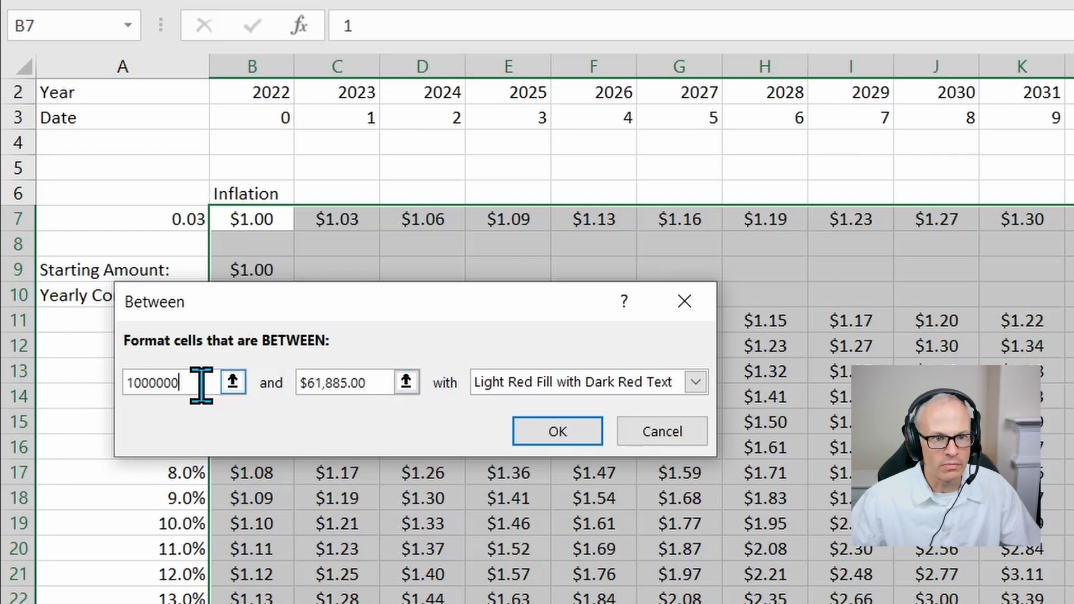
text(0000)
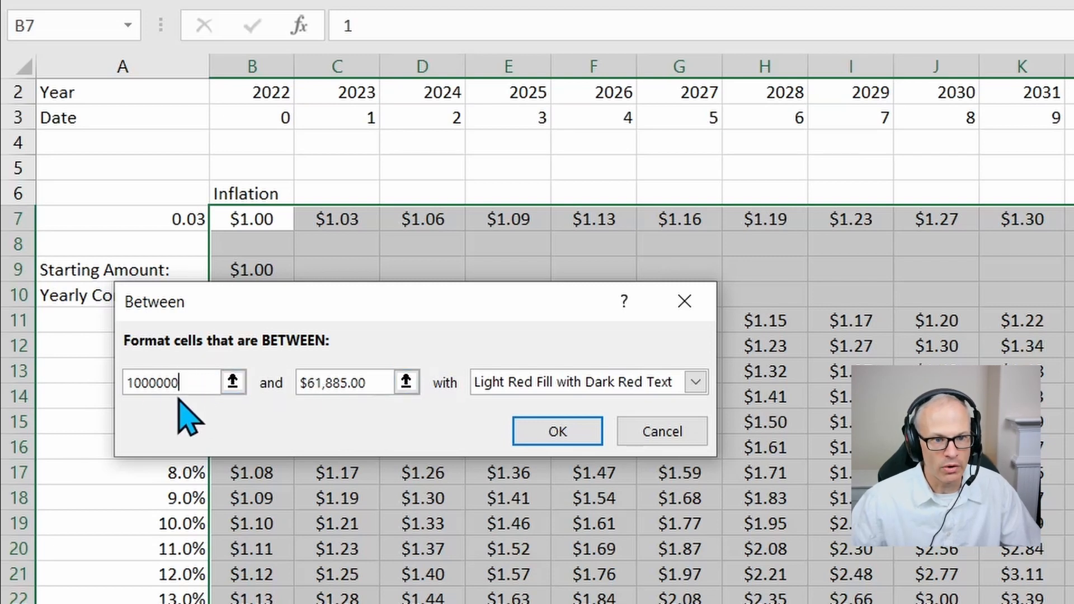
double_click(335, 382)
text(1)
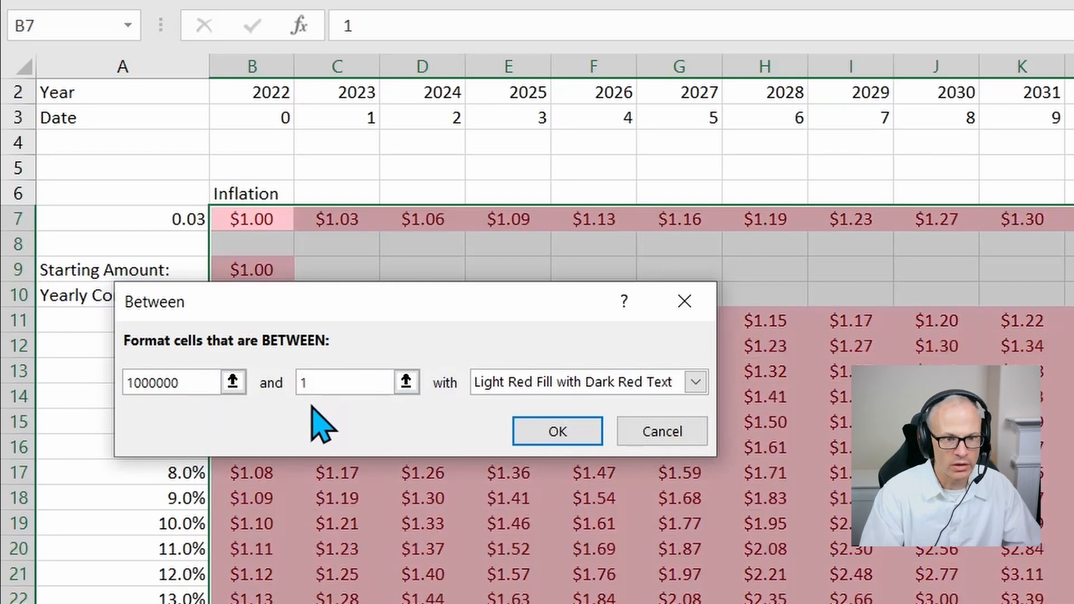
text(99999)
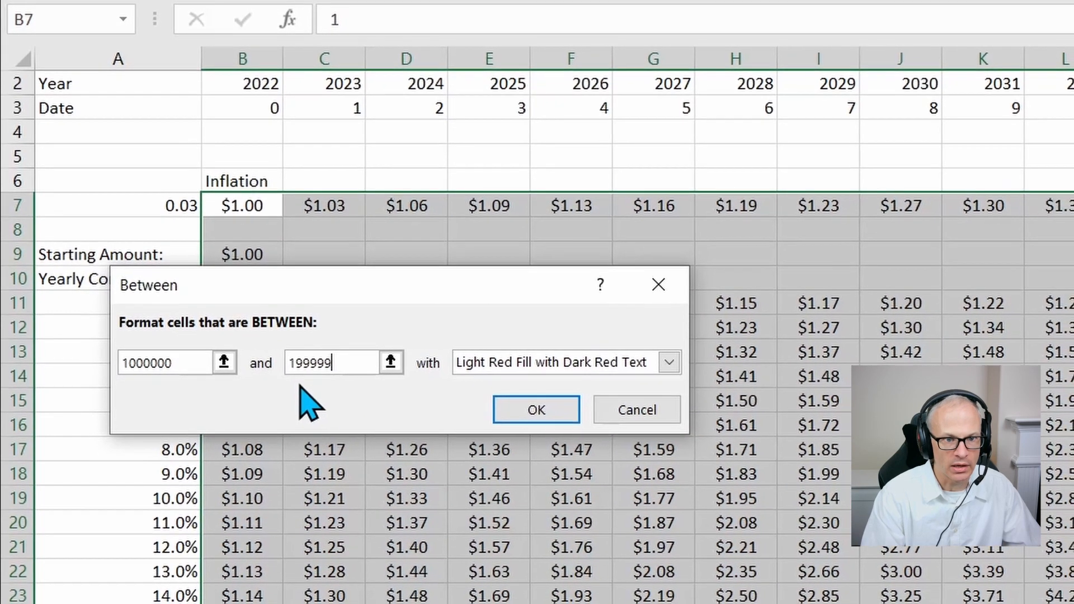
text(9)
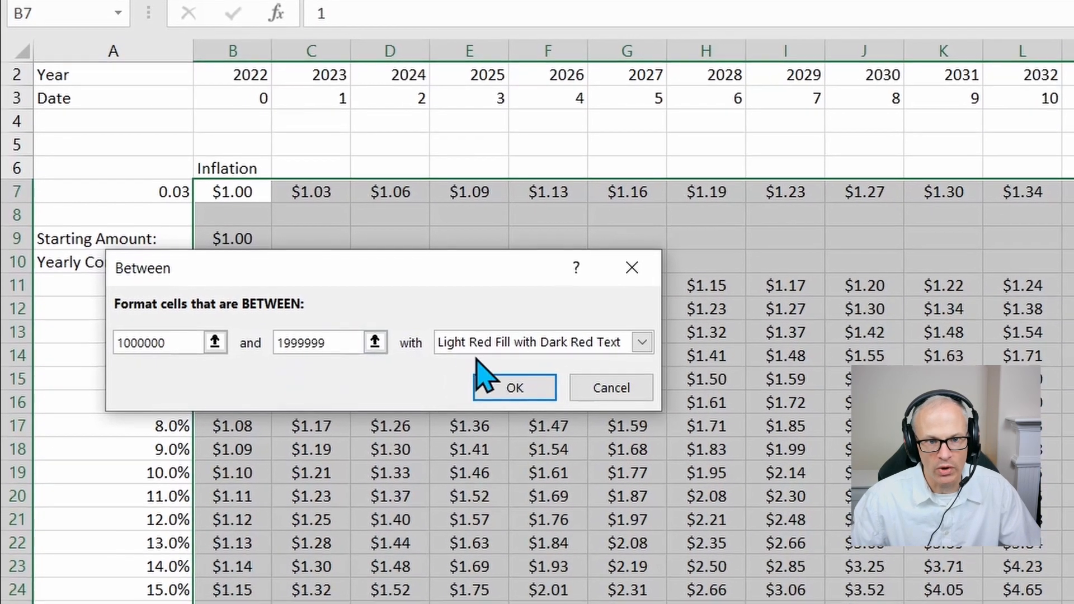
Give the 1000000 to 1999999 rule a custom format with the lightest green fill and apply it
click(492, 341)
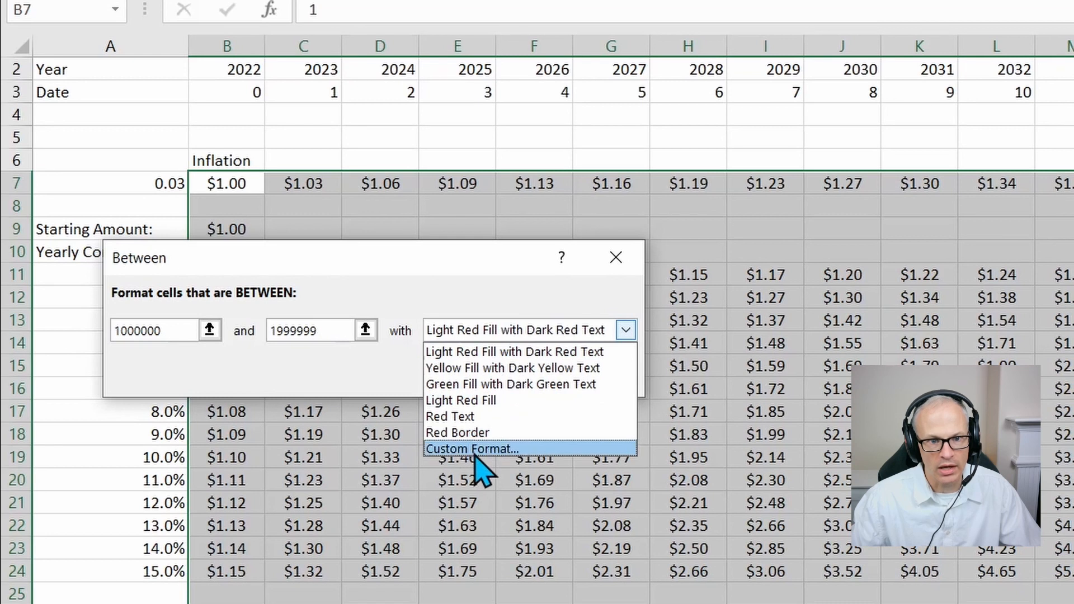
click(474, 450)
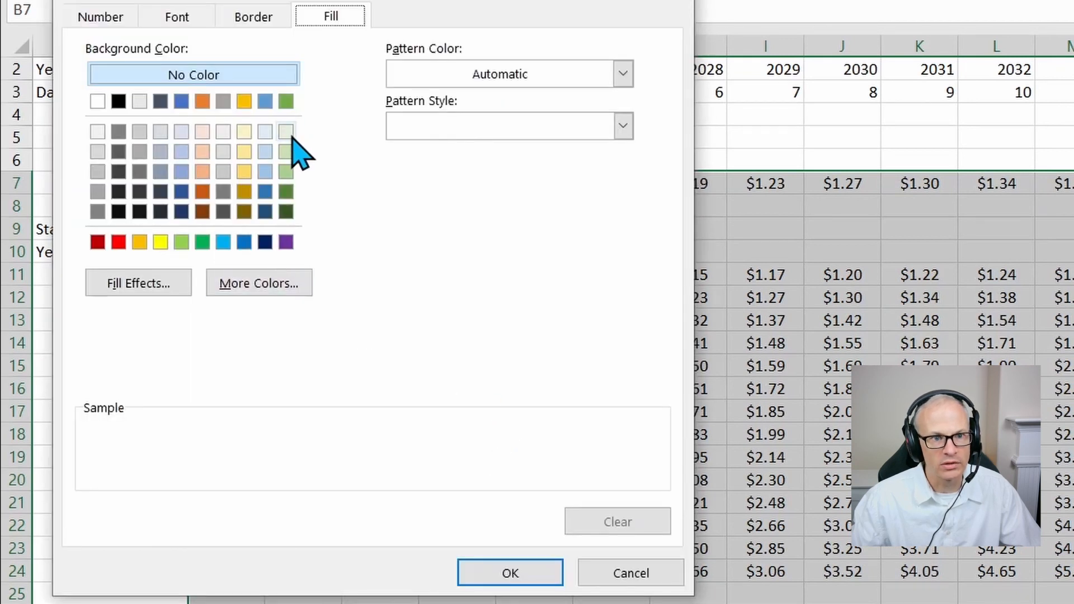
click(288, 134)
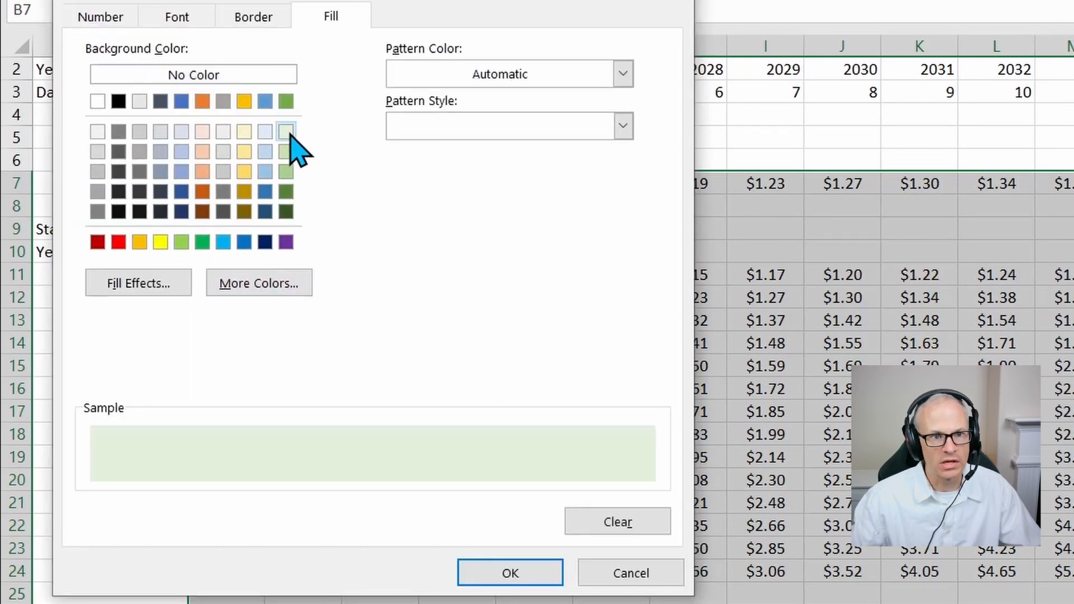
click(547, 580)
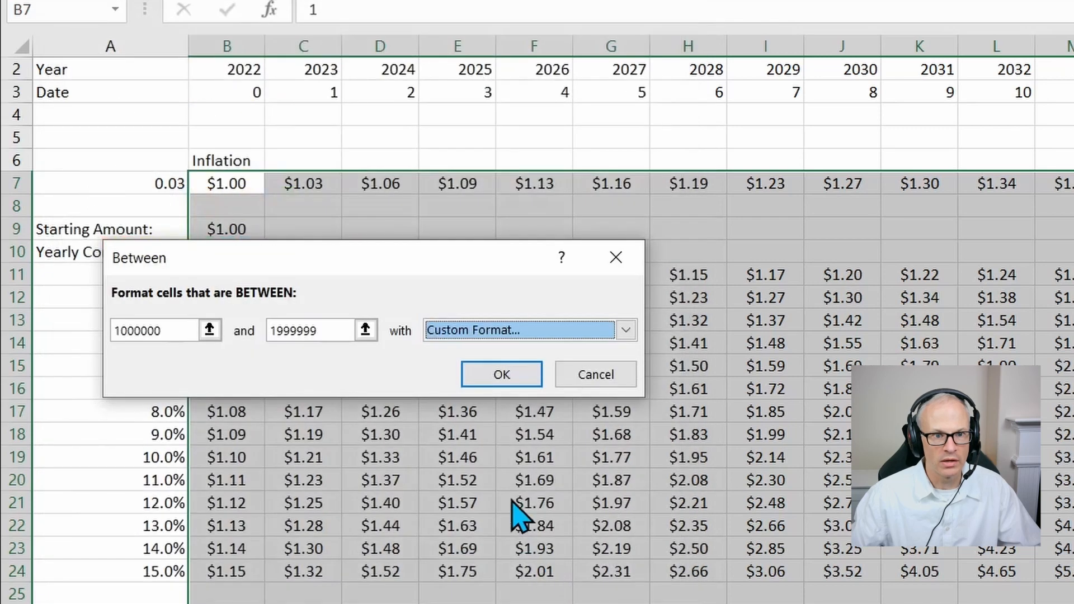
click(482, 386)
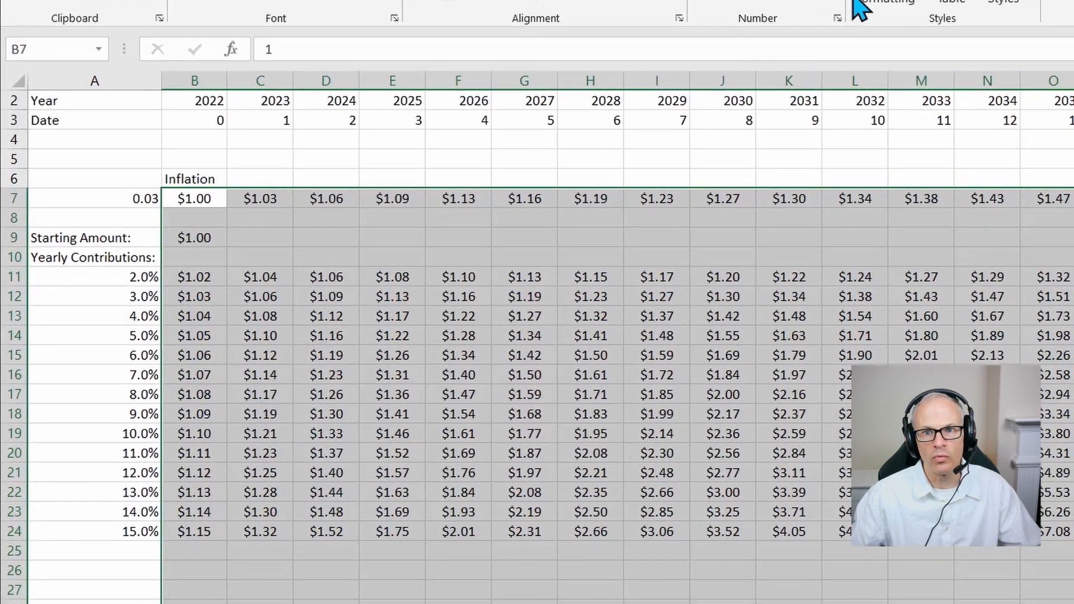
Set up a second Between highlight rule on the same range with limits 2000000 and 2999999
click(827, 11)
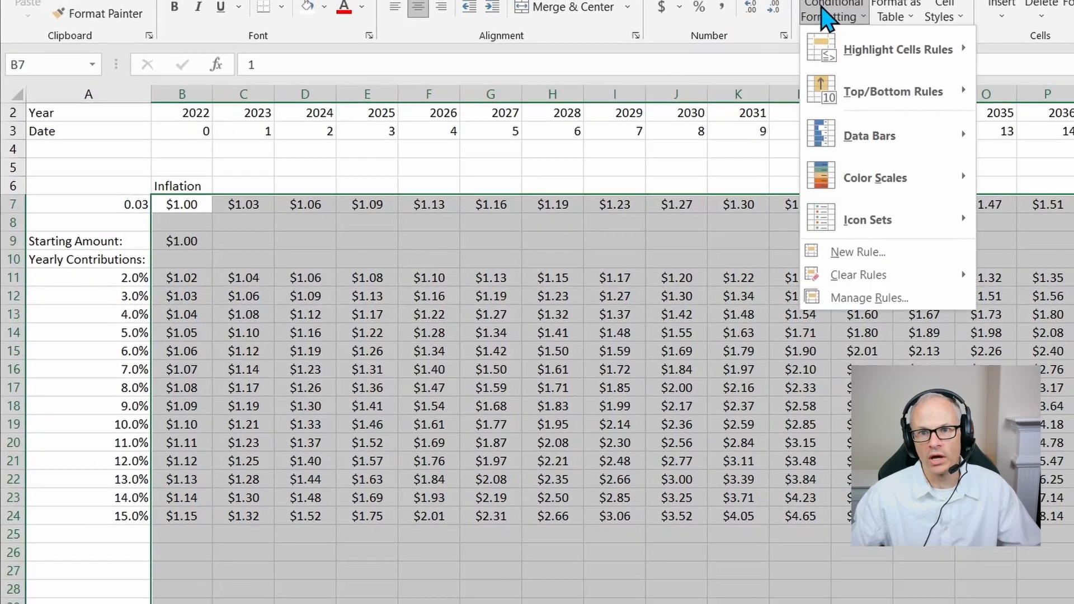
mouse_move(827, 89)
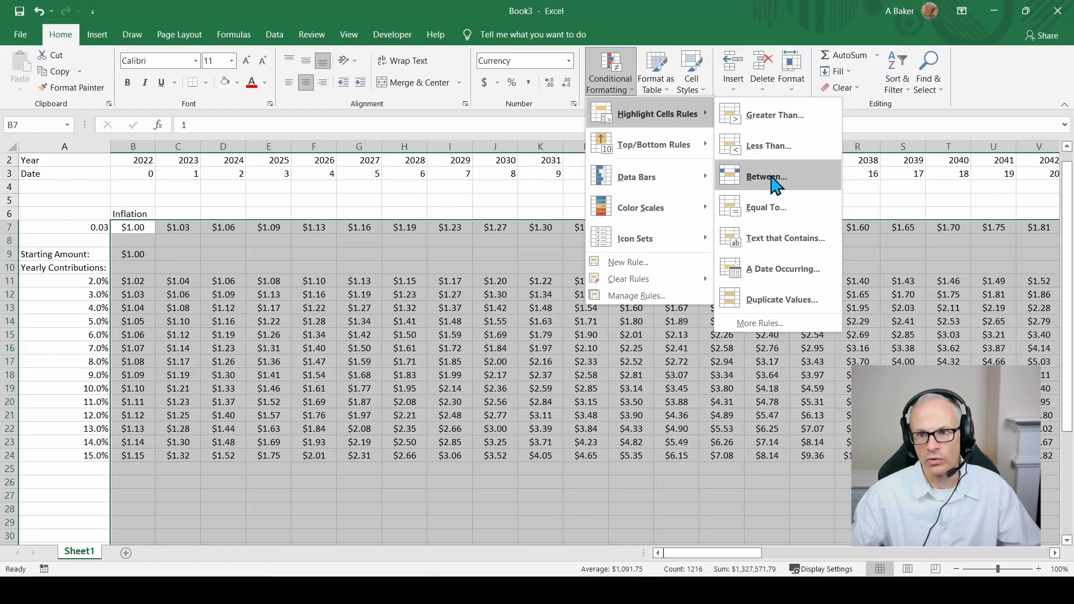
click(883, 155)
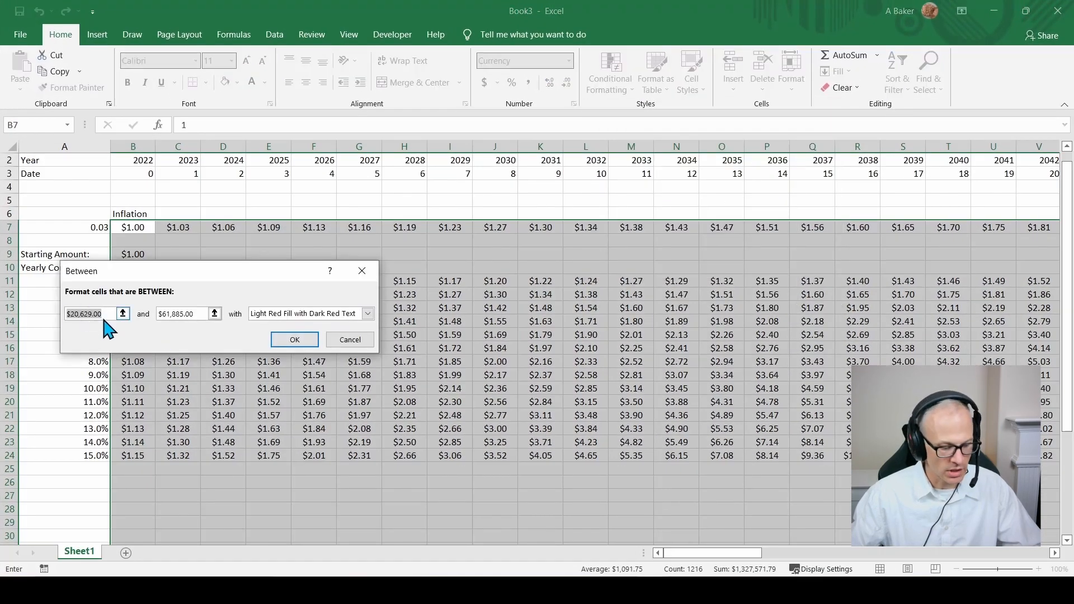
text(20000)
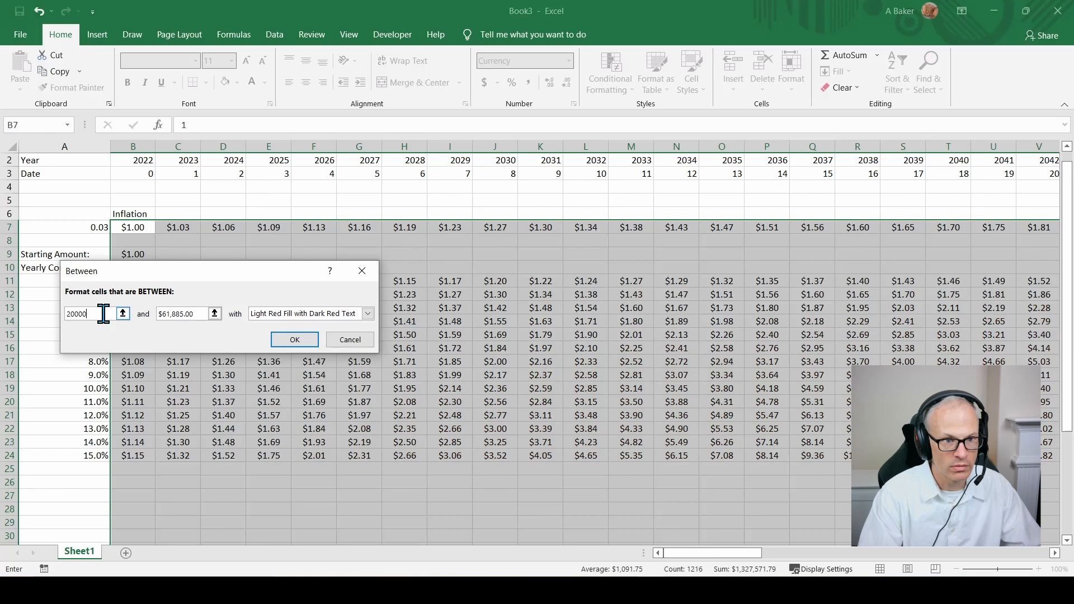
text(00)
key(Tab)
text(3)
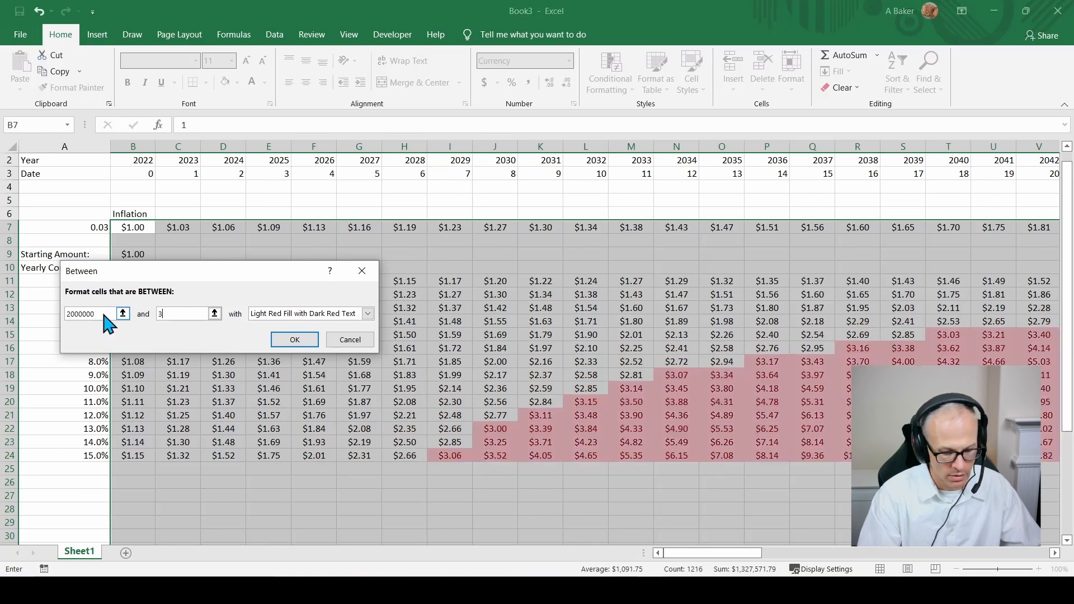
text(2999999)
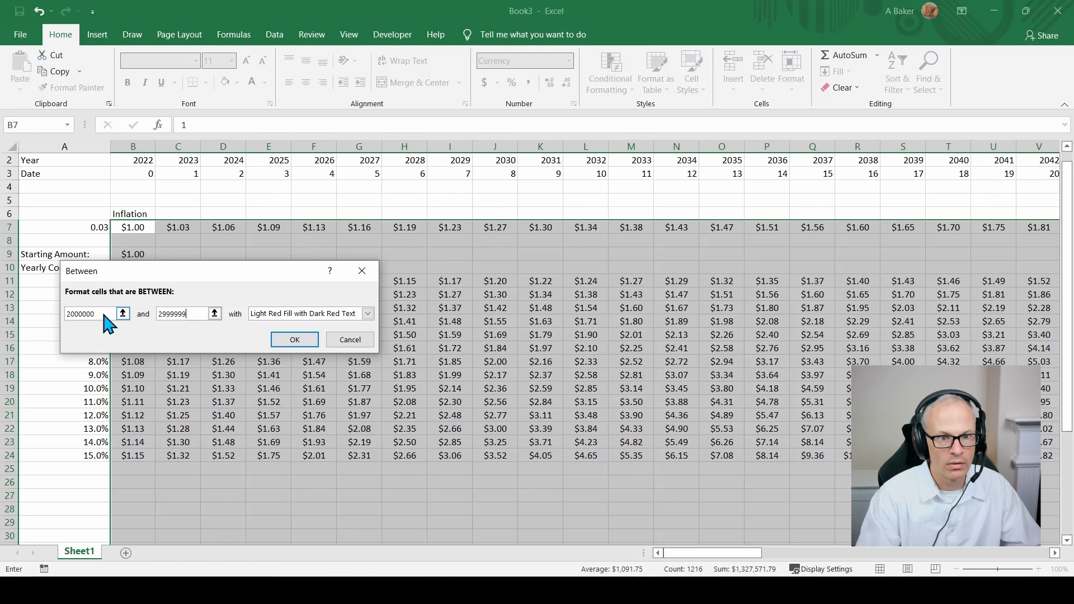
Give the 2000000 to 2999999 rule a custom format with the second-lightest green fill and apply it
click(367, 314)
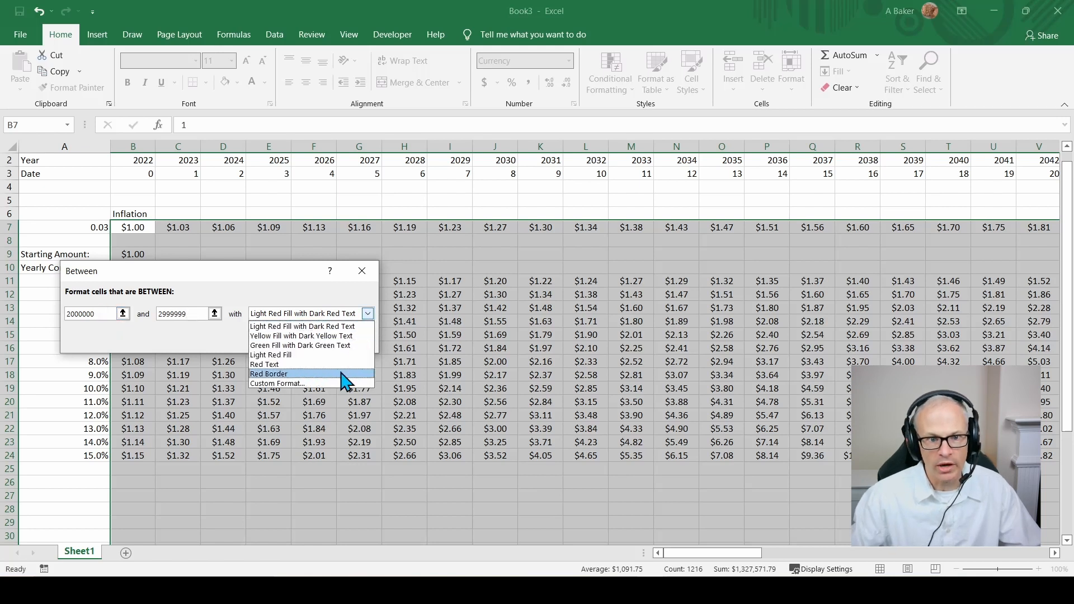
click(320, 384)
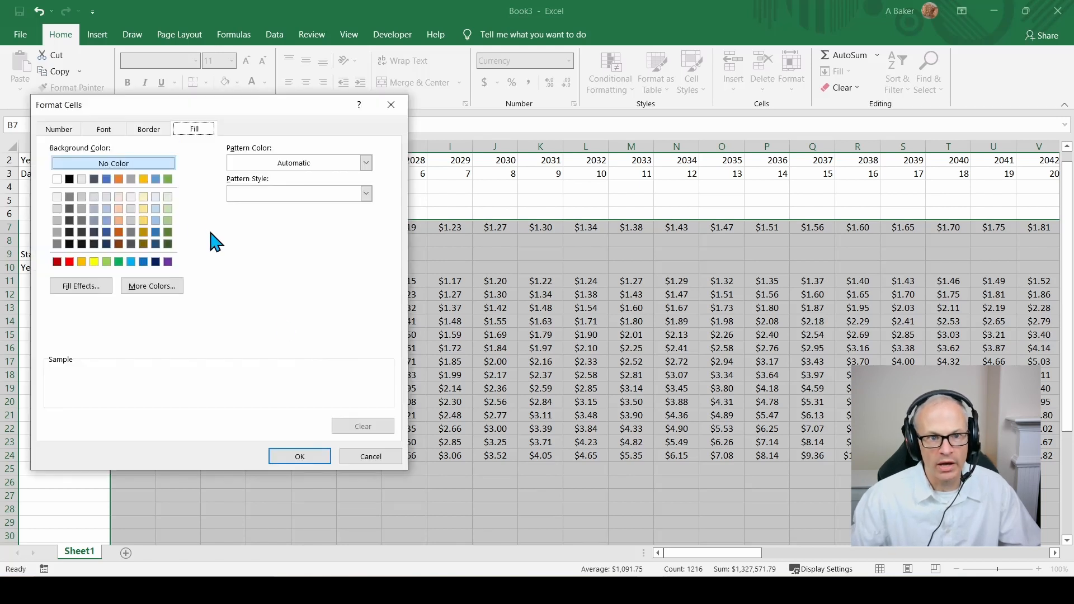
click(168, 211)
click(310, 457)
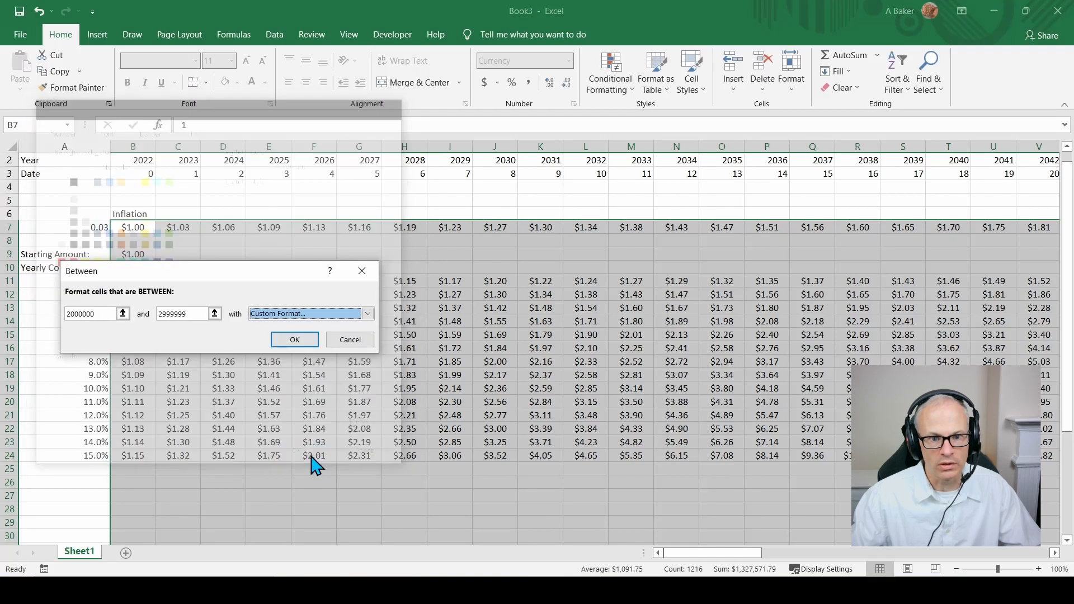
click(293, 340)
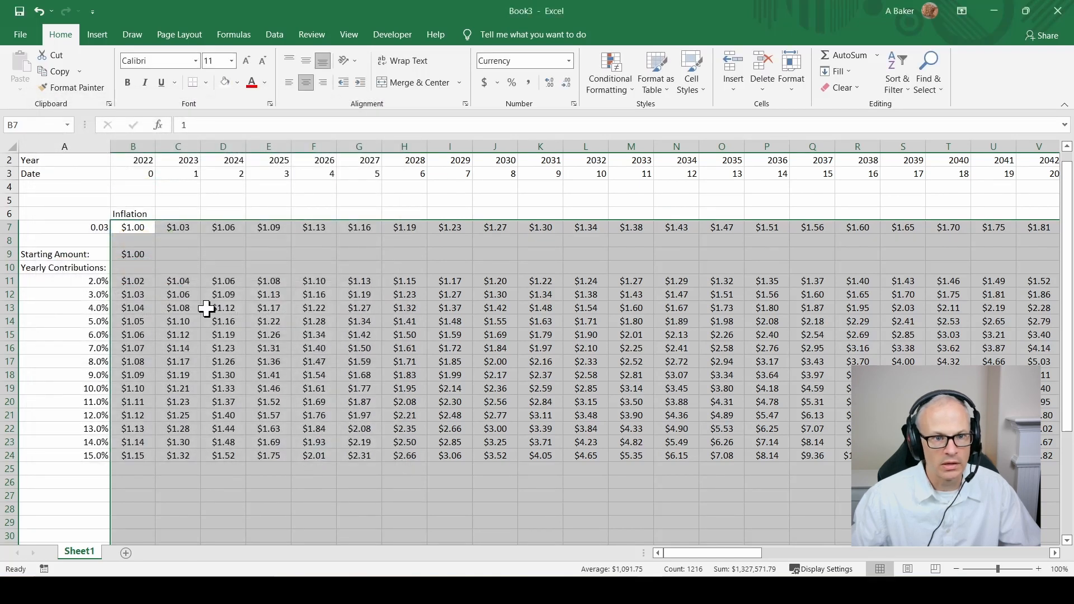
click(610, 73)
mouse_move(655, 116)
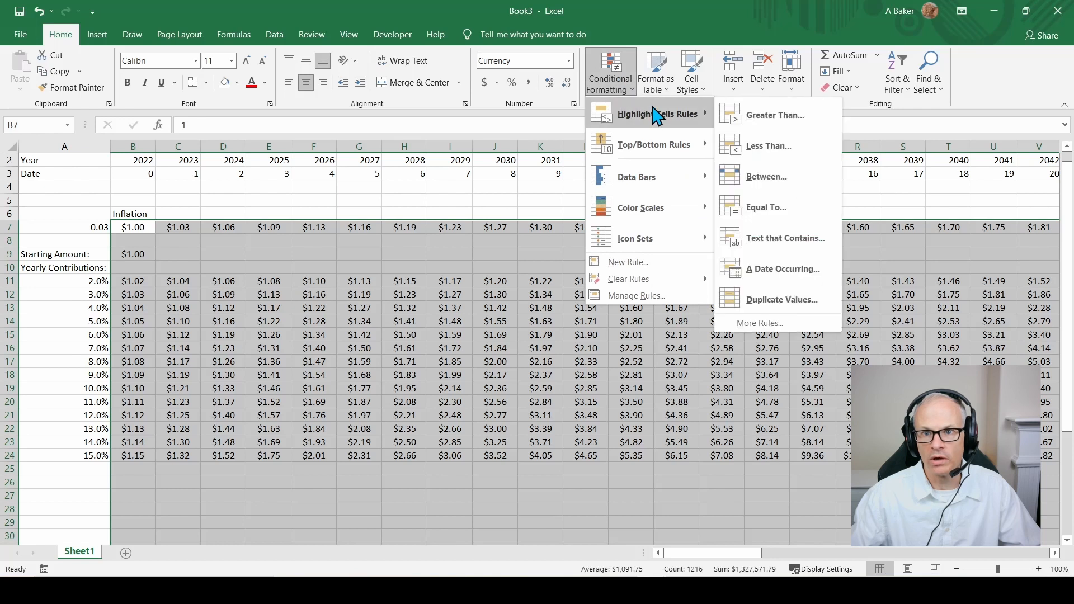
click(765, 178)
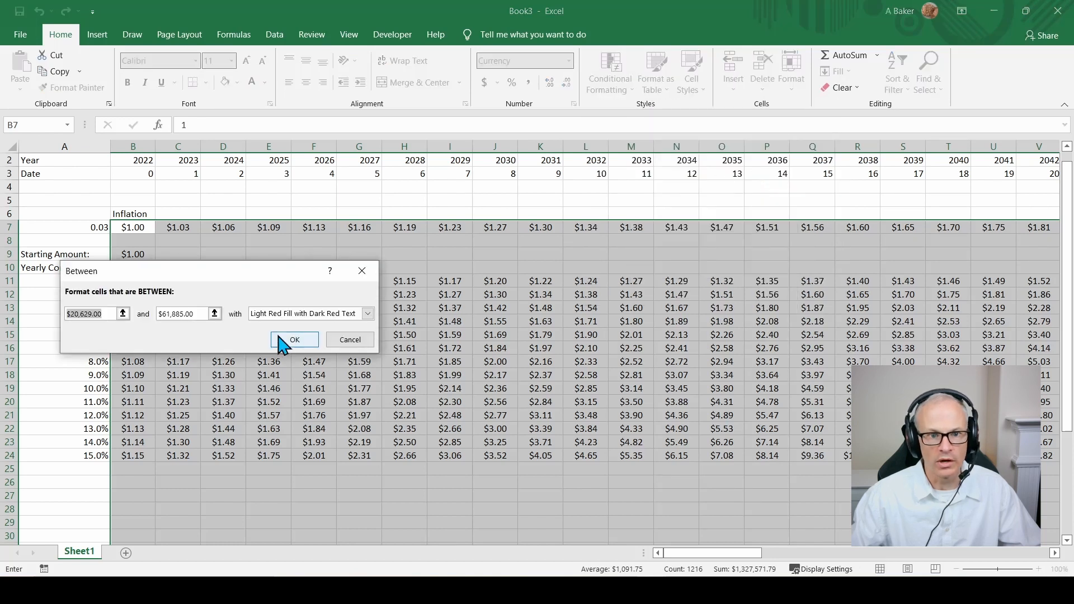
text(3)
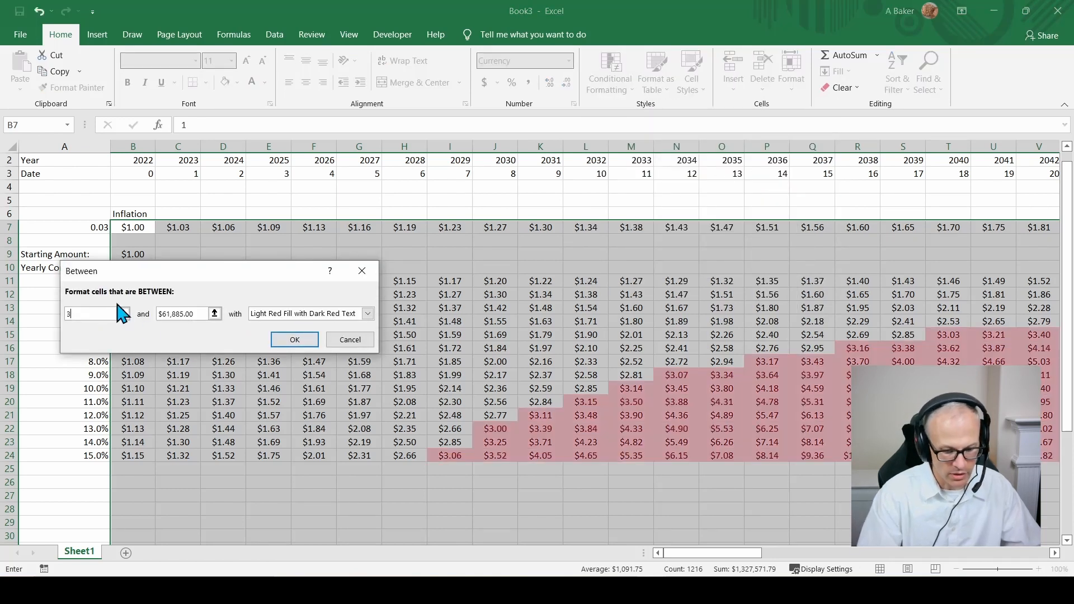
text(000000)
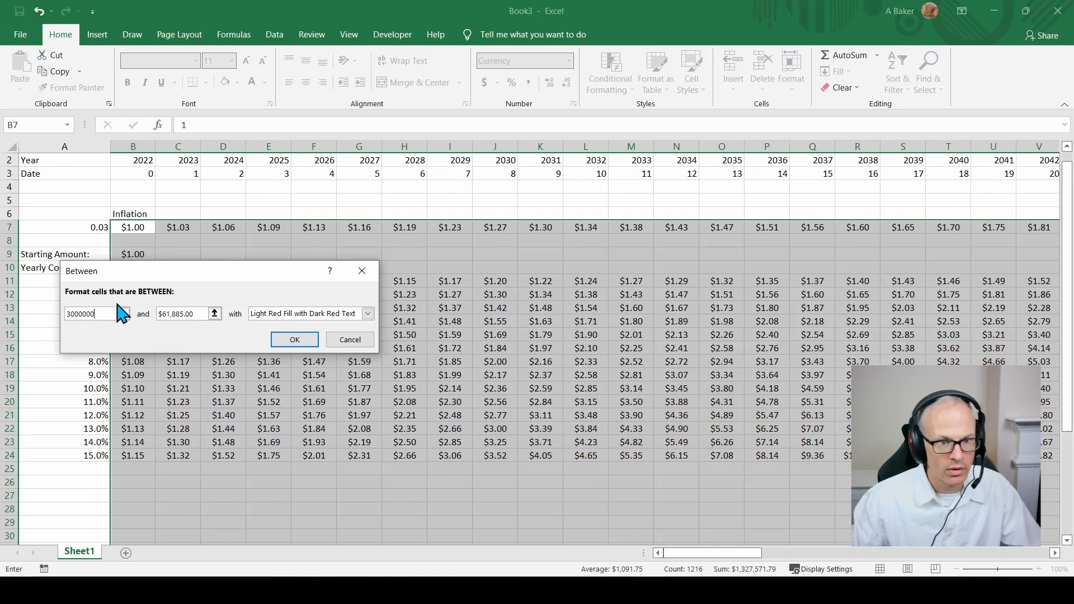
key(Tab)
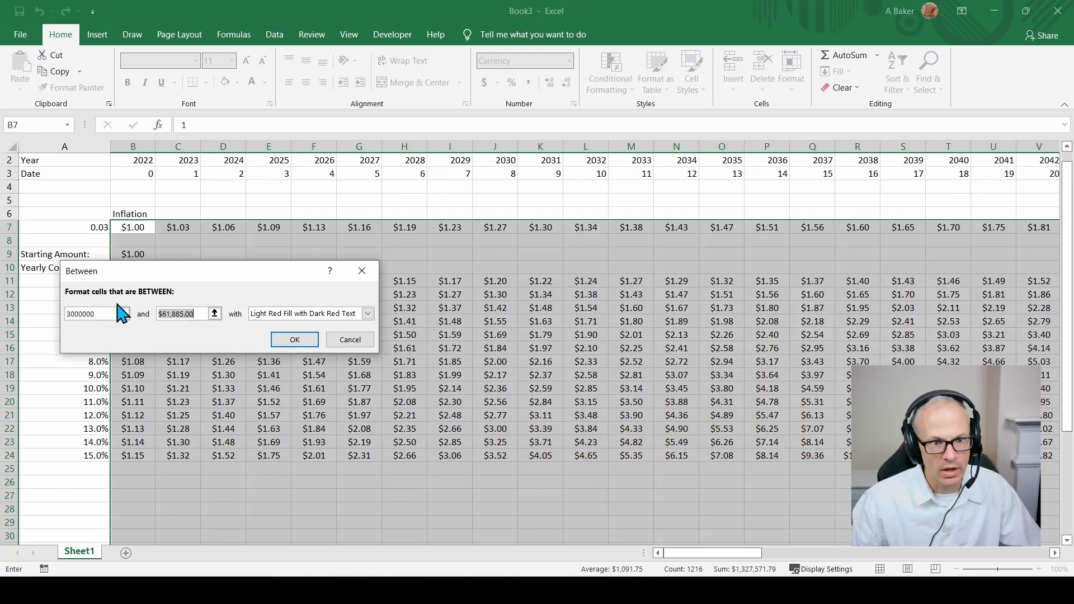
text(3000000000000)
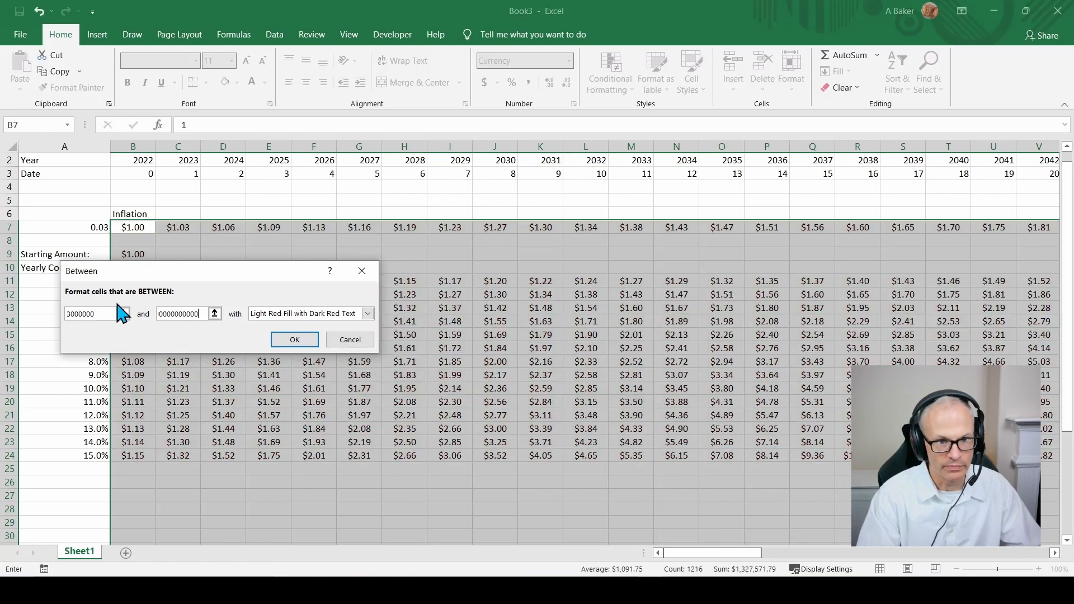
Give the rule starting at 3000000 a custom format with the third-lightest green fill and apply it
click(274, 314)
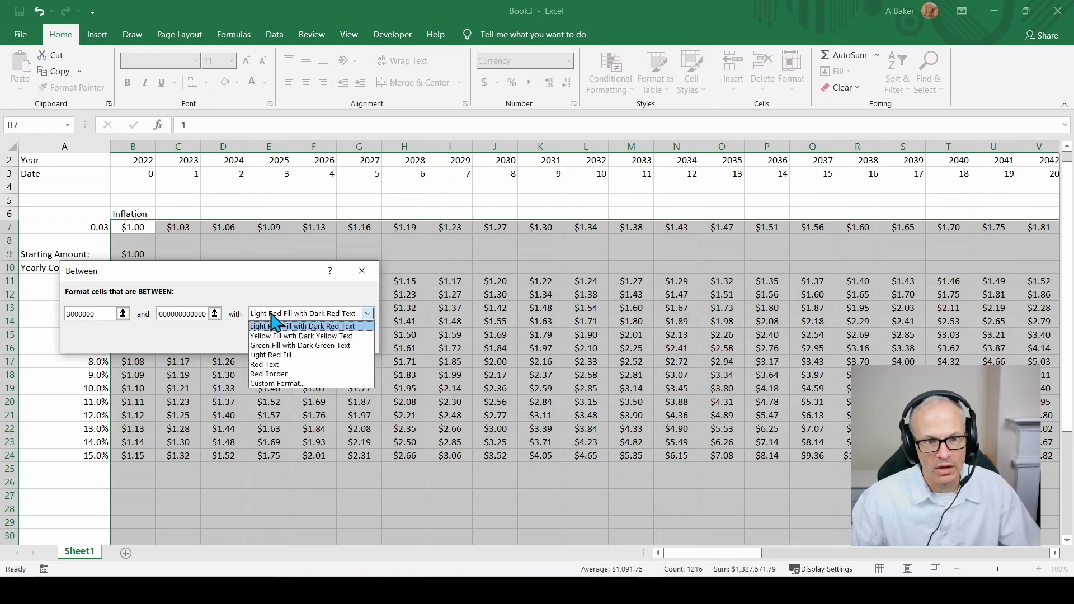
click(277, 383)
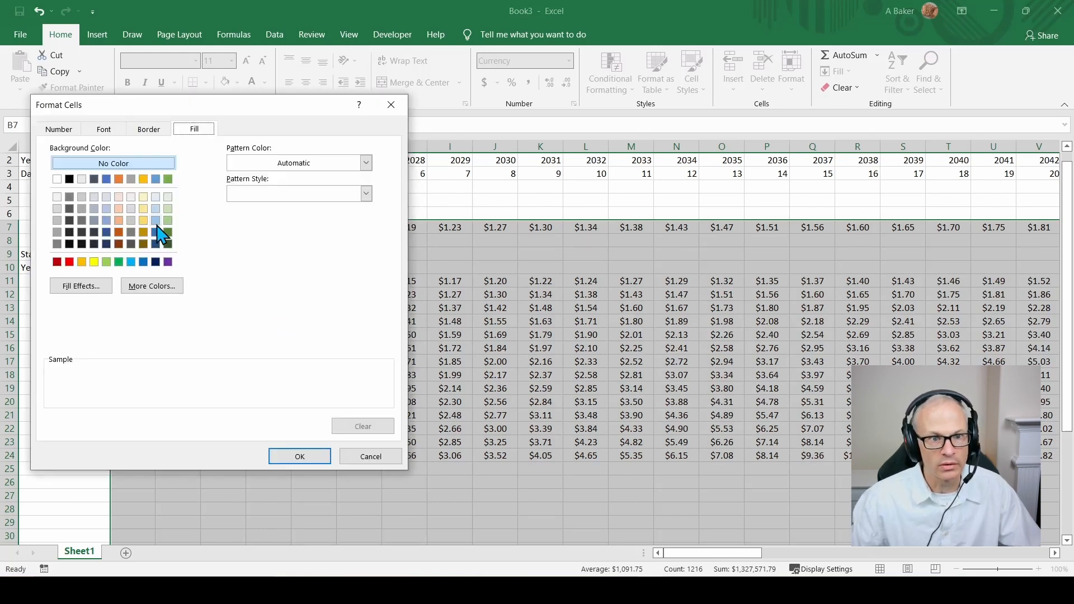
click(169, 221)
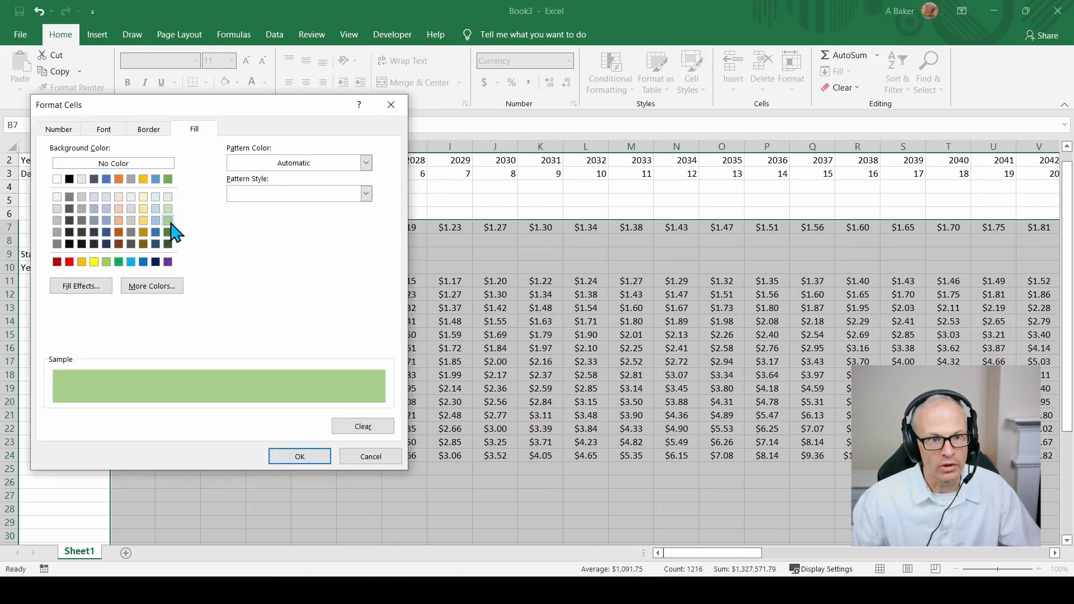
click(318, 461)
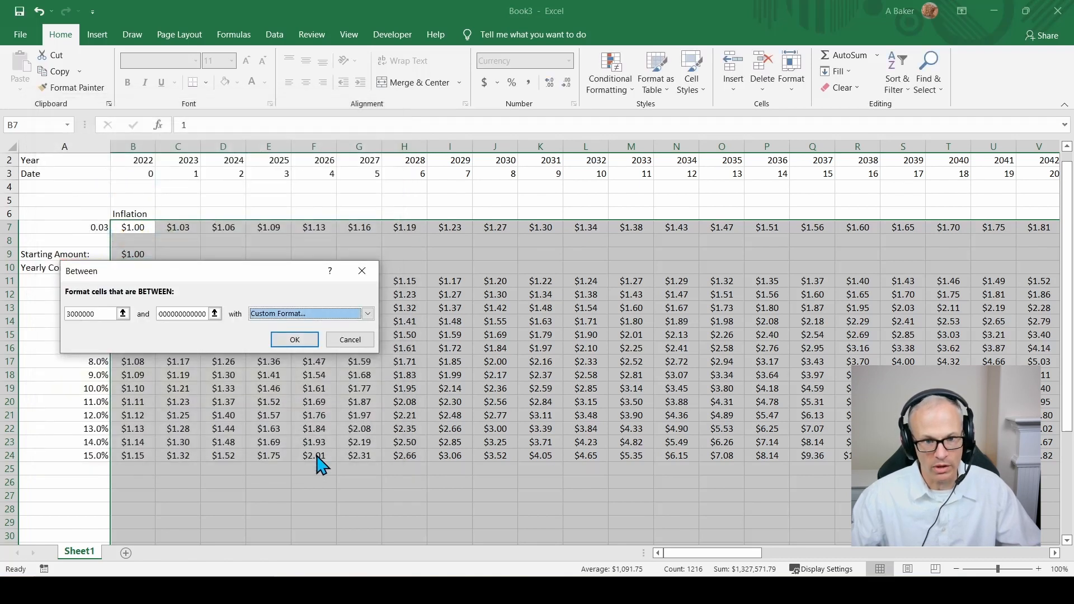
click(296, 340)
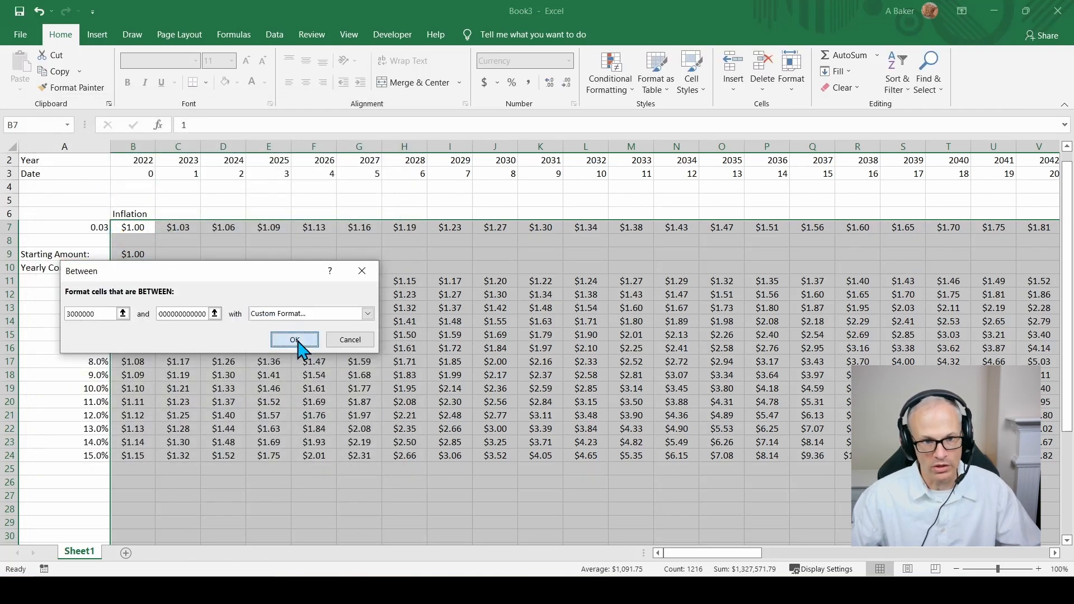
key(Down)
key(Down)
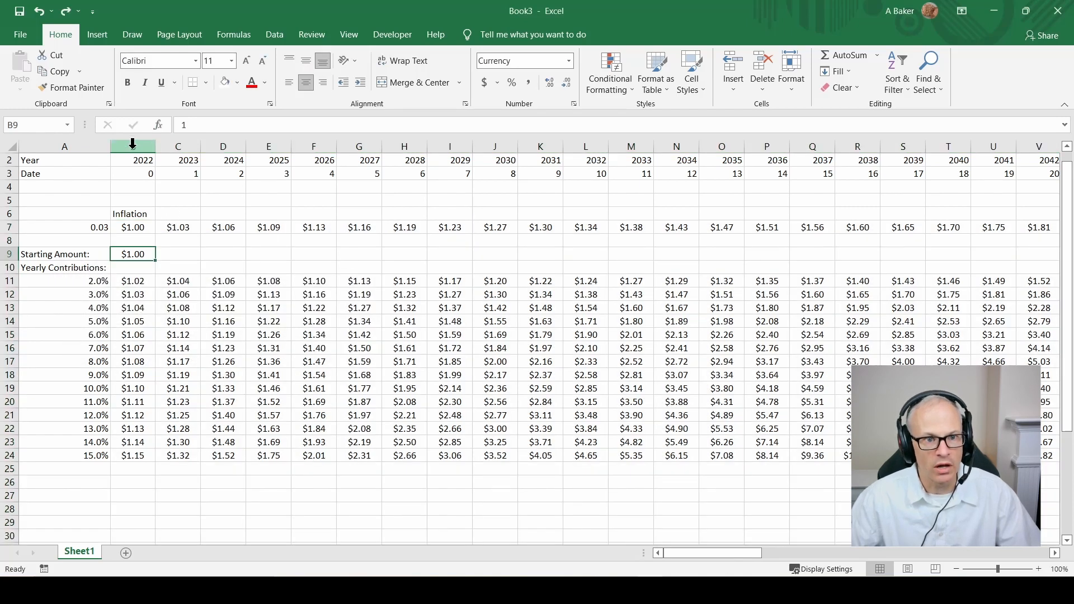
Widen columns B through CD equally so the large amounts fit, and center their contents
drag(133, 143, 920, 146)
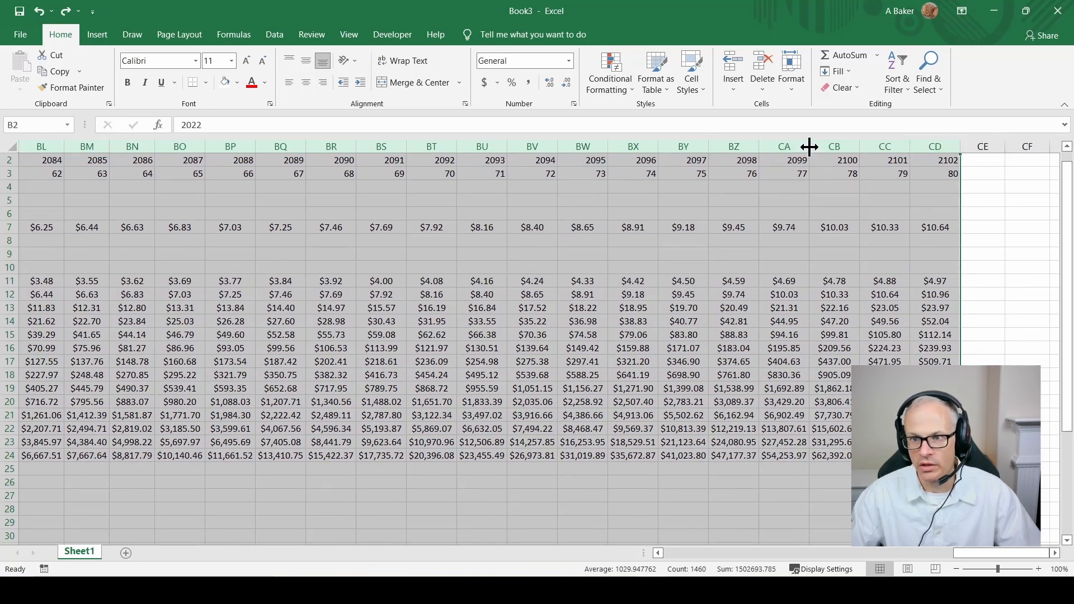
drag(807, 147, 839, 145)
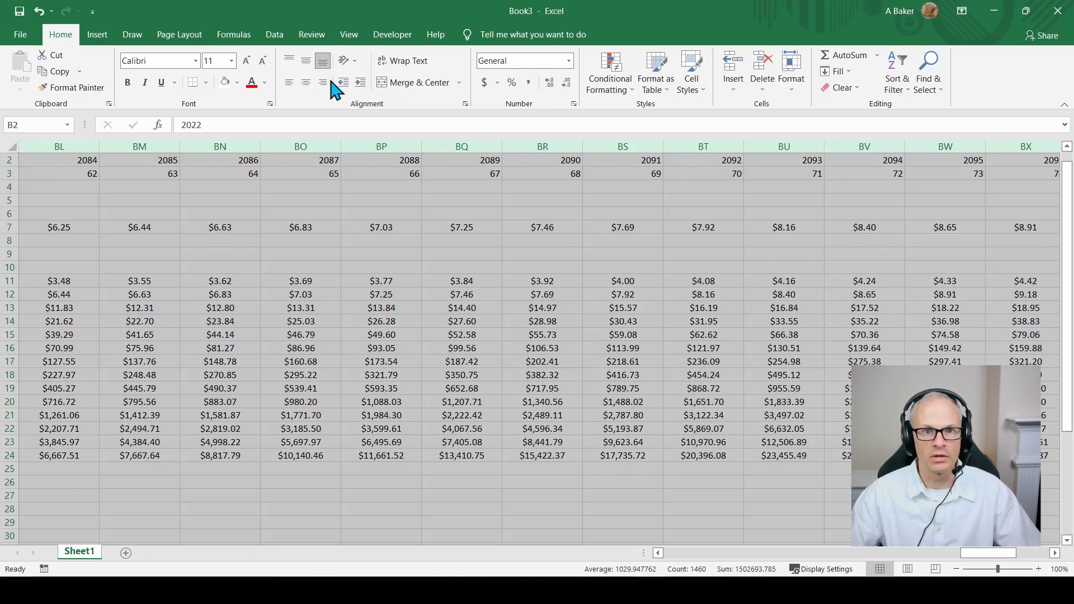
click(309, 82)
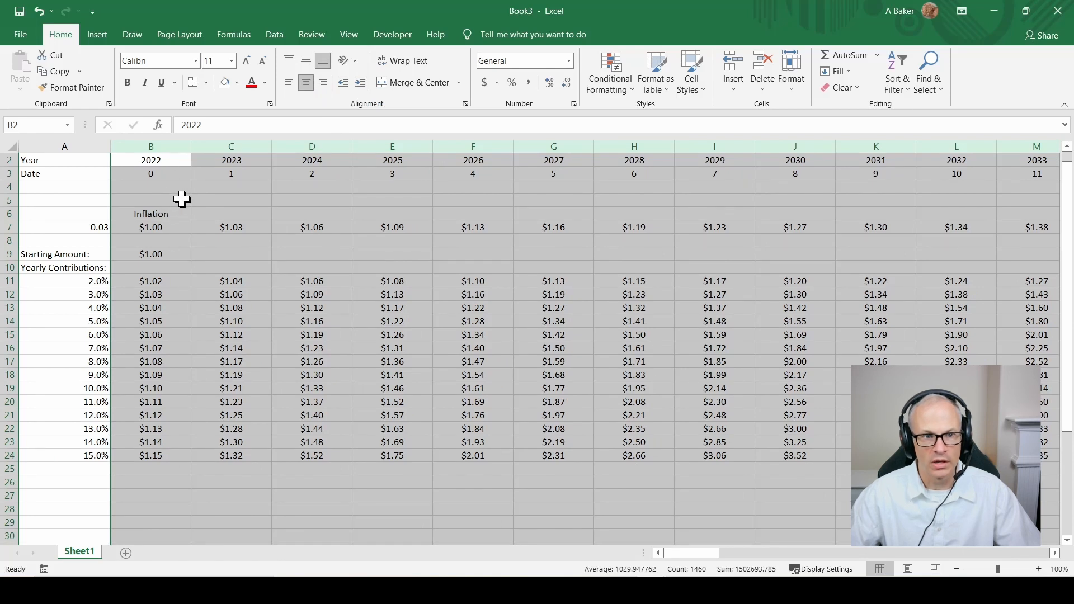
Set the starting amount in B9 to 250000 and examine how the 15% row grows across the years
scroll(182, 199, up, 1)
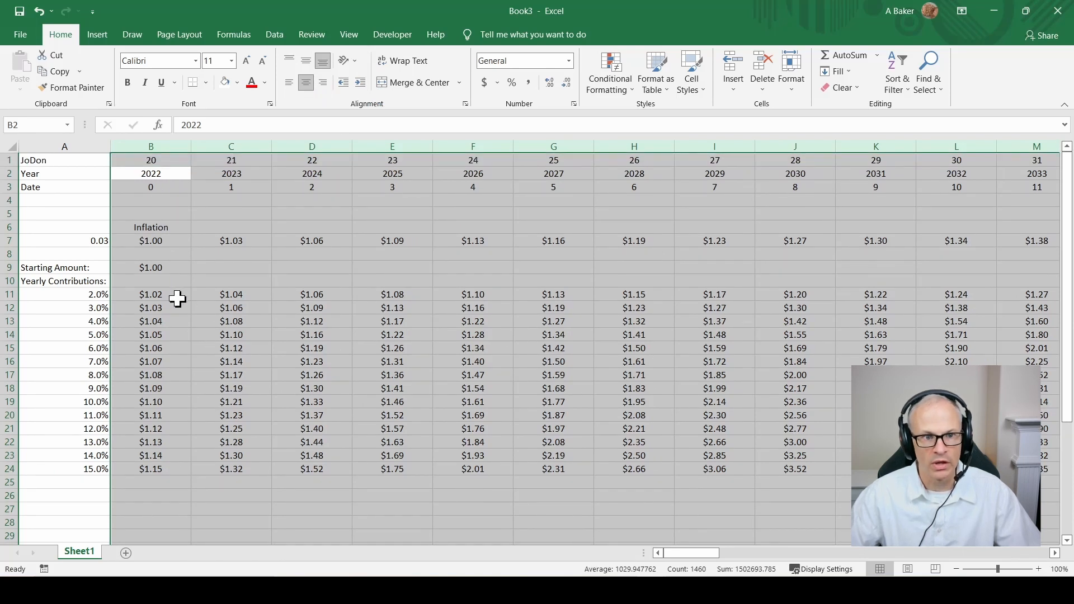
click(167, 268)
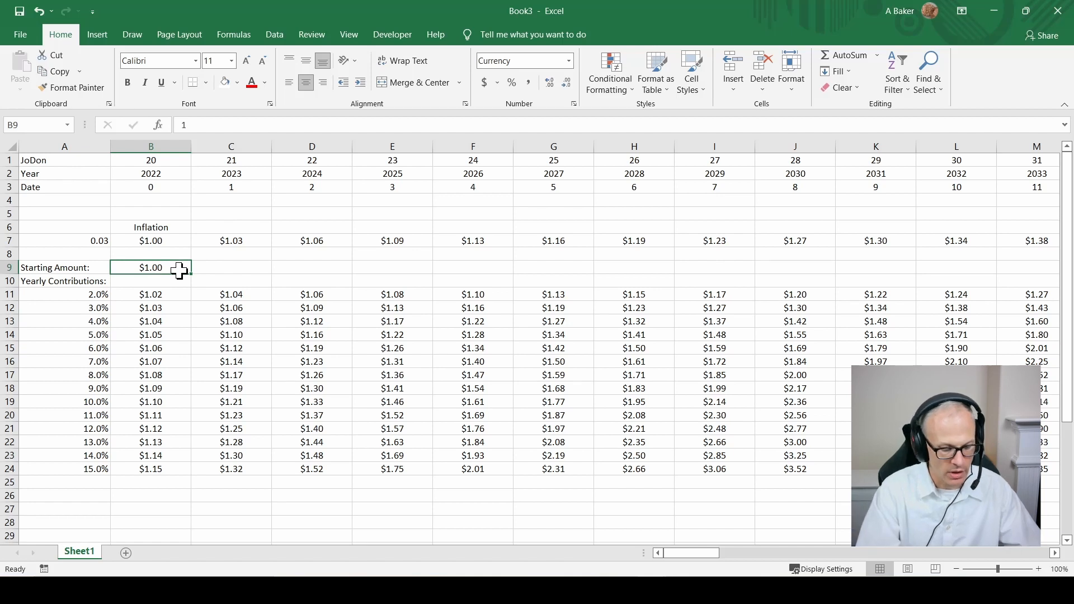
text(250000)
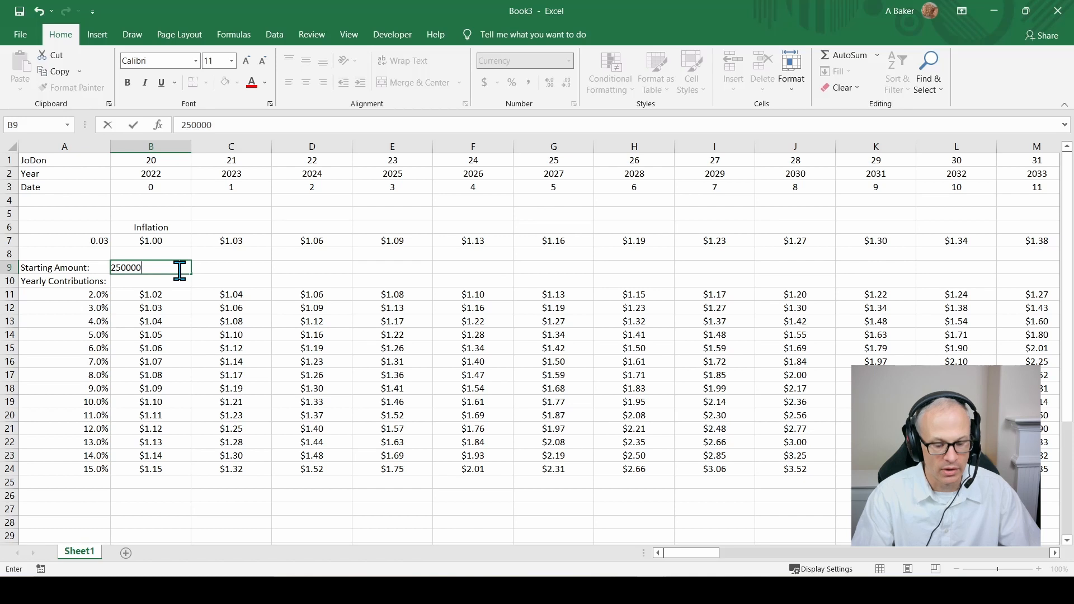
key(Return)
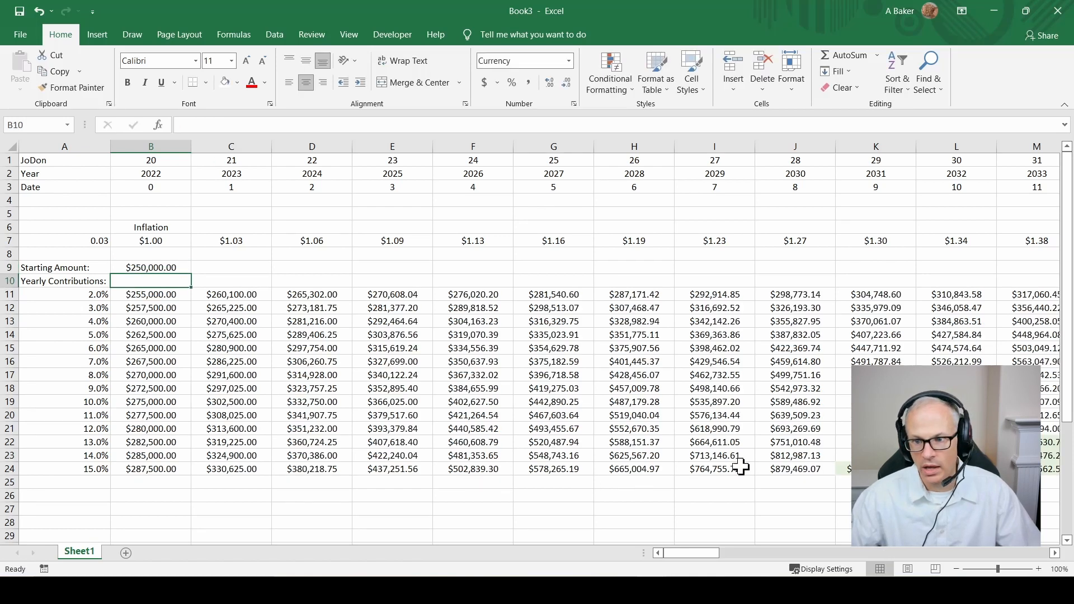
click(8, 470)
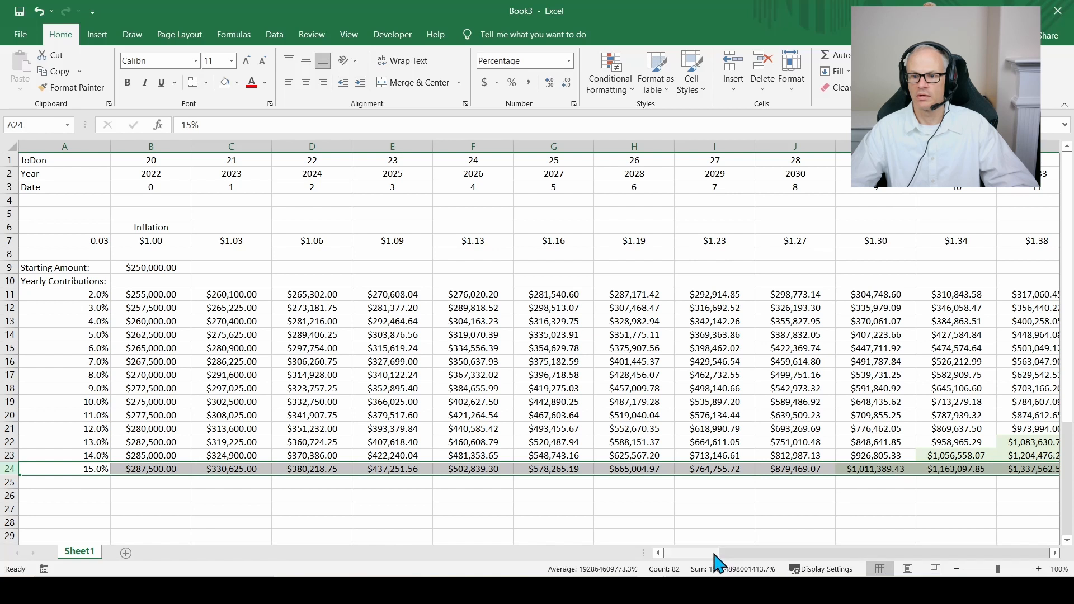
drag(717, 554, 794, 540)
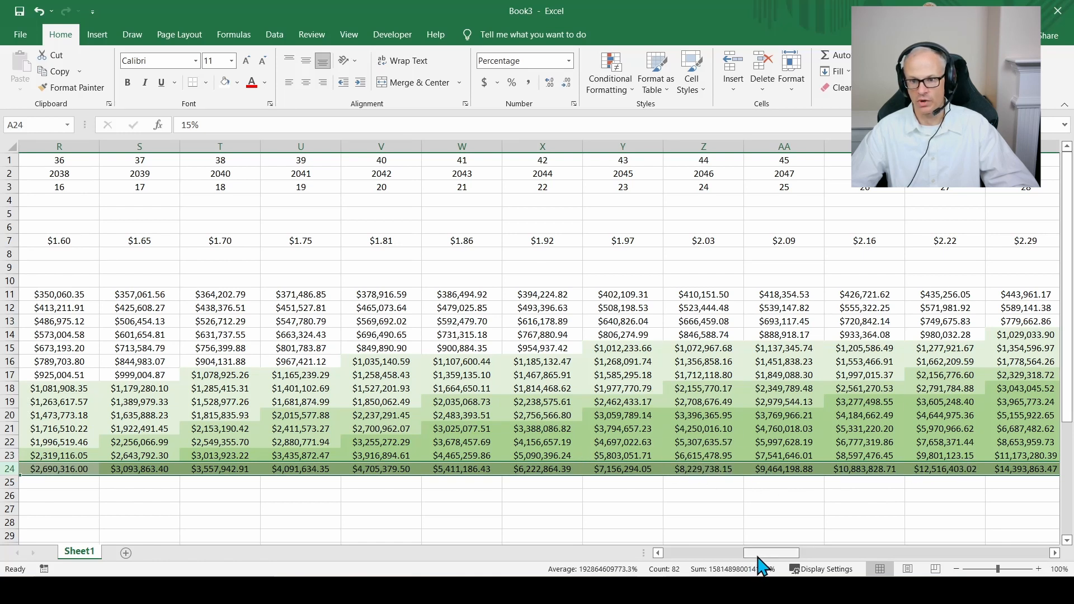
drag(762, 554, 669, 554)
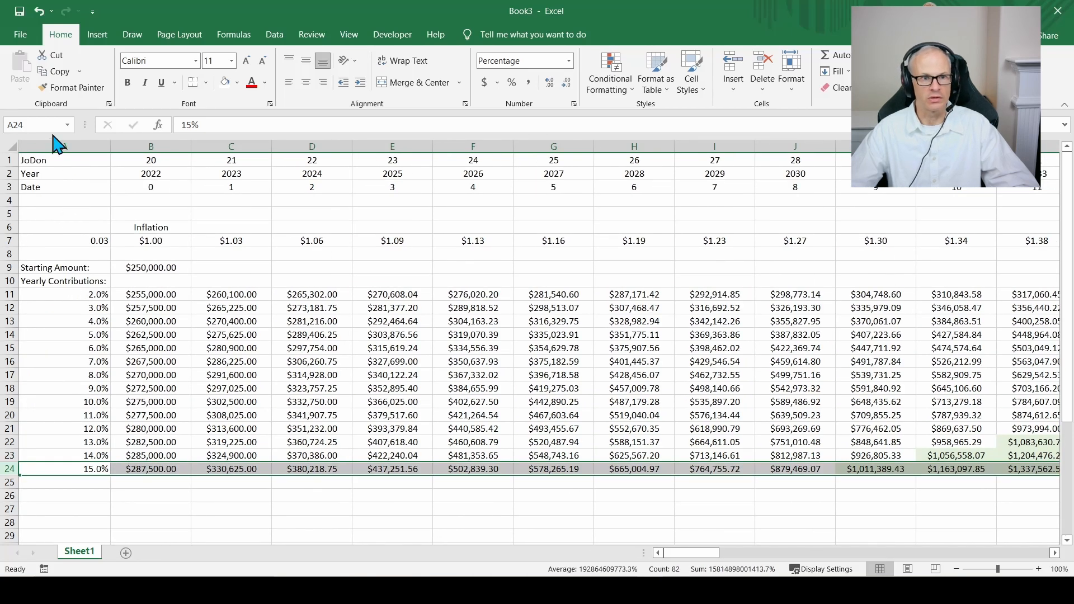
Center the labels and rates in cells A7 through A24
drag(71, 240, 69, 470)
click(306, 84)
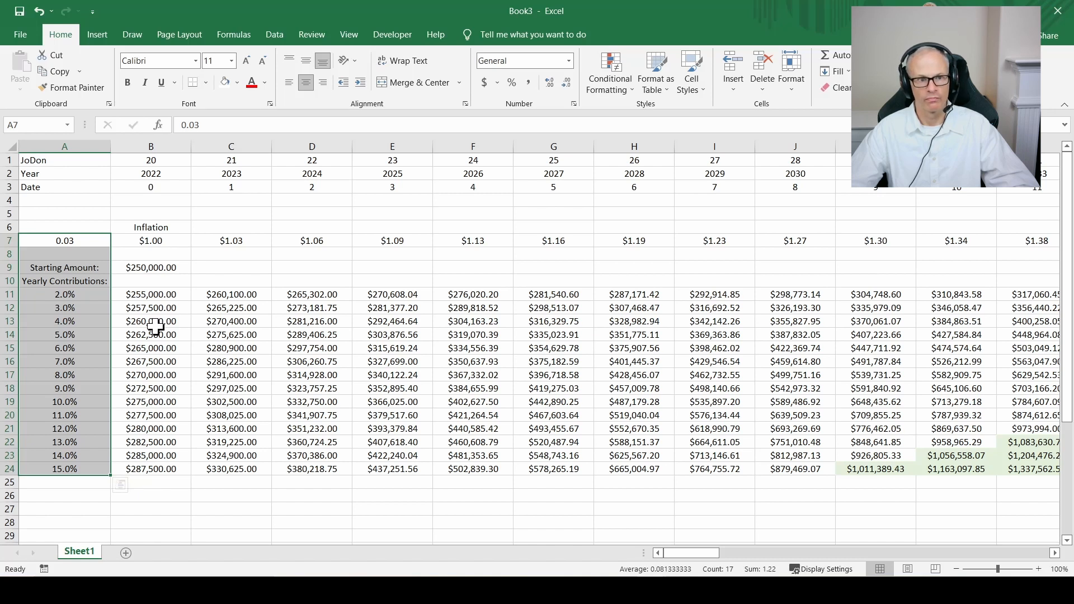
click(155, 327)
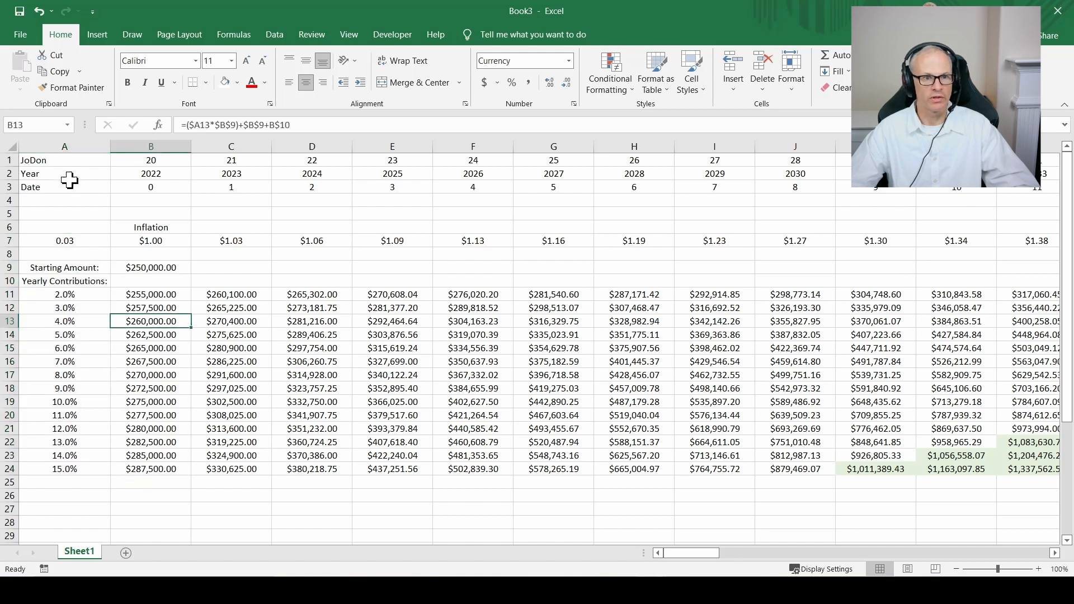
Fill the age row (row 1) with the lightest gold and the Year row (row 2) with the lightest orange
click(10, 160)
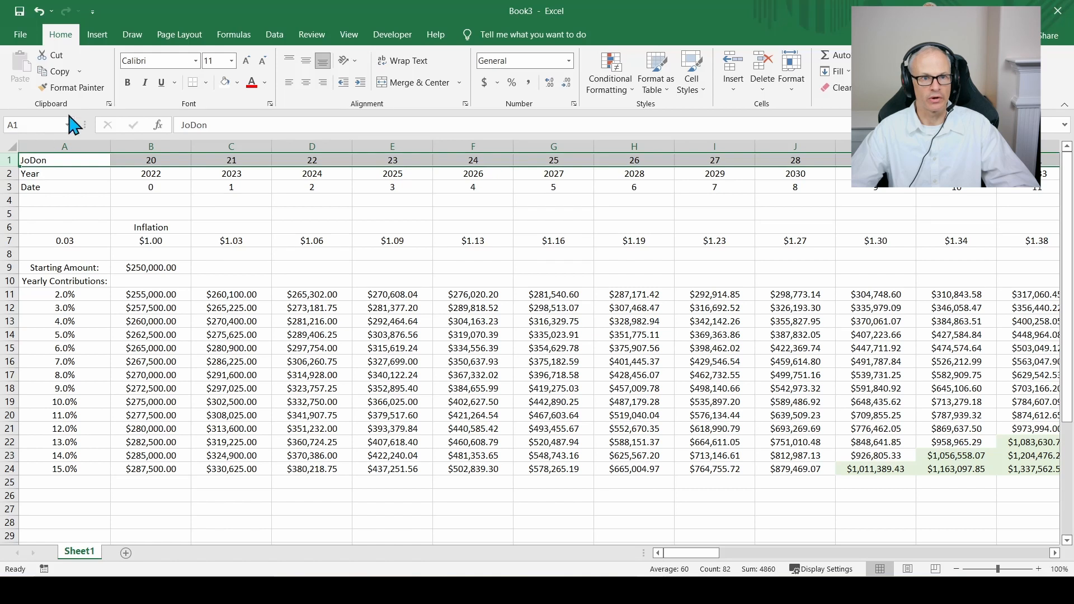
click(237, 82)
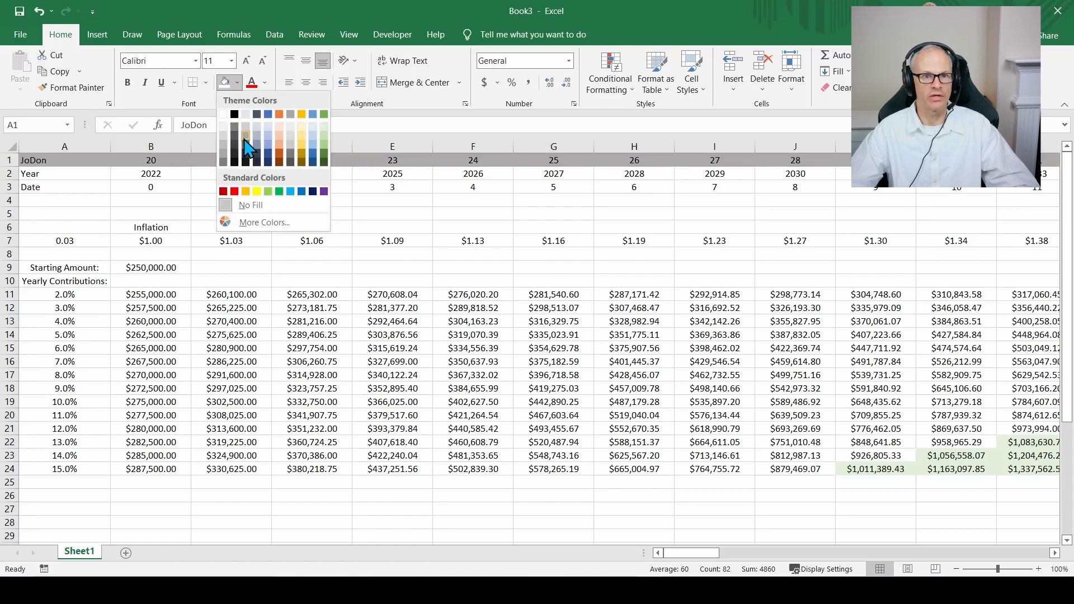
click(300, 125)
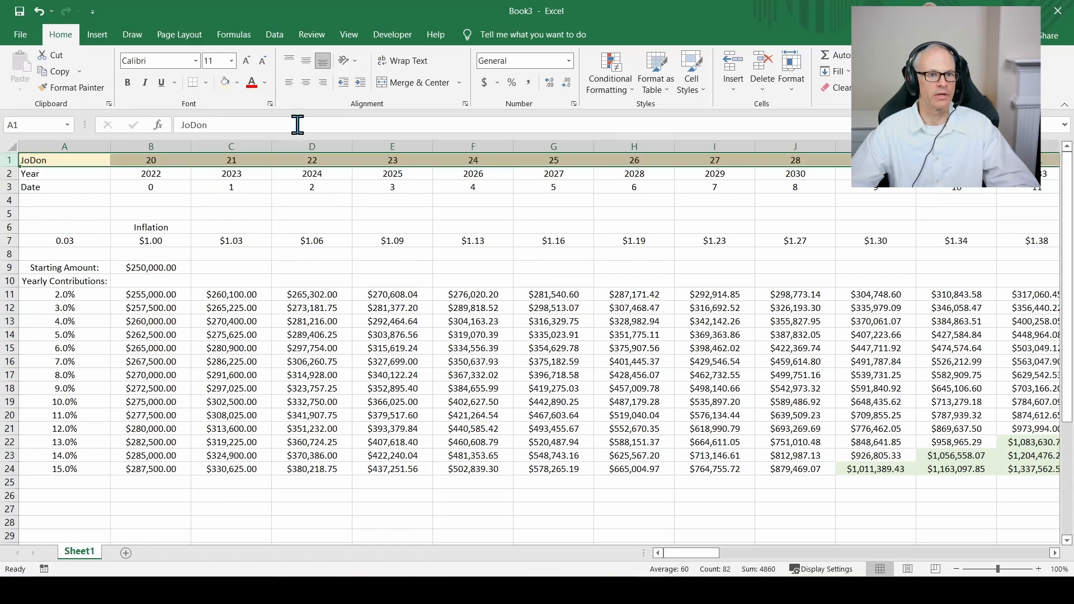
click(9, 174)
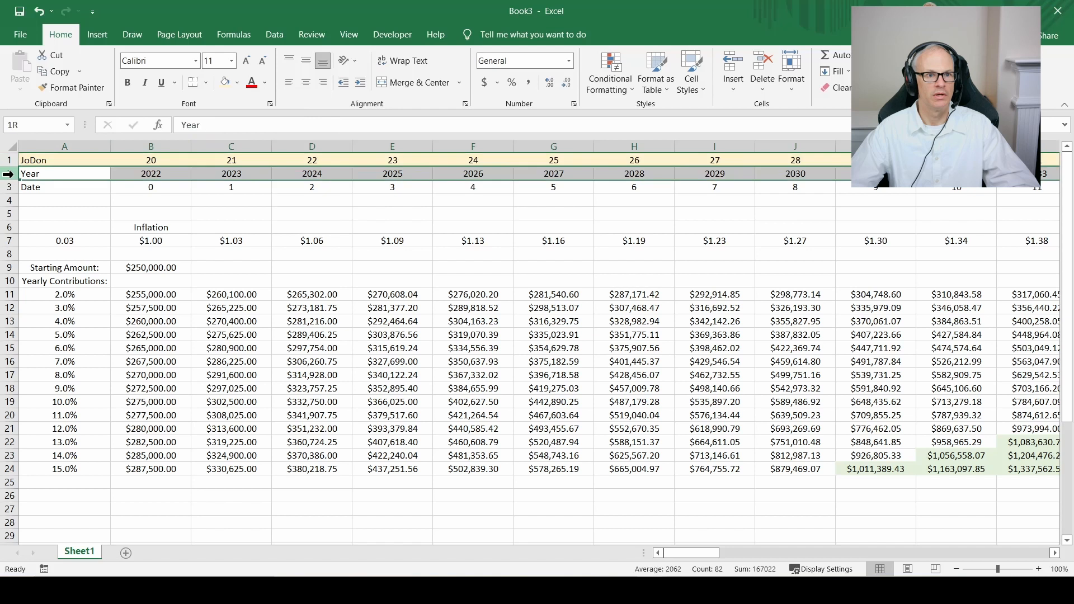
click(238, 82)
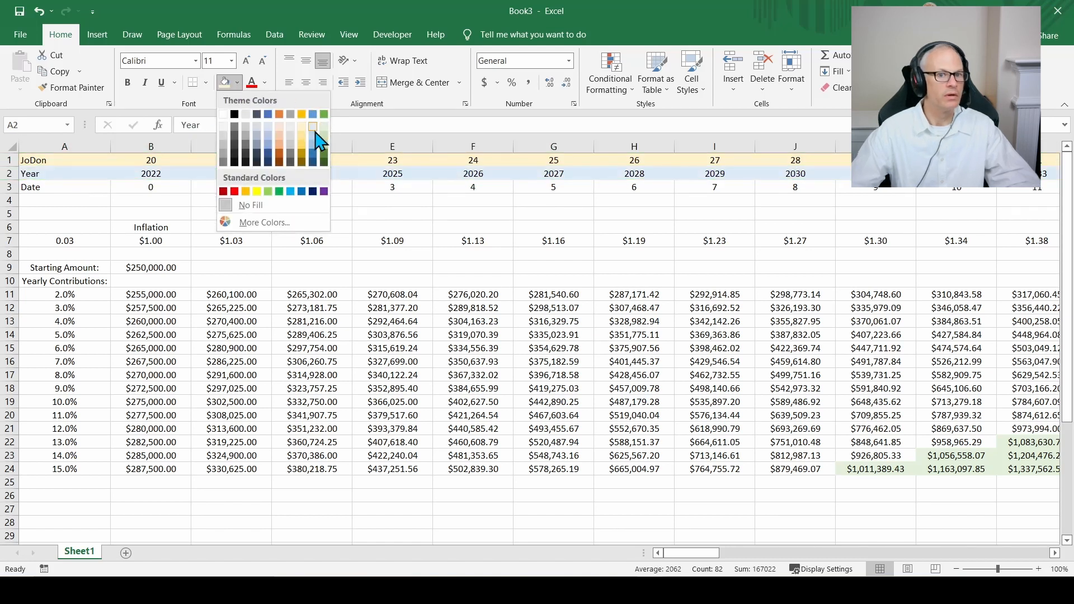
click(279, 128)
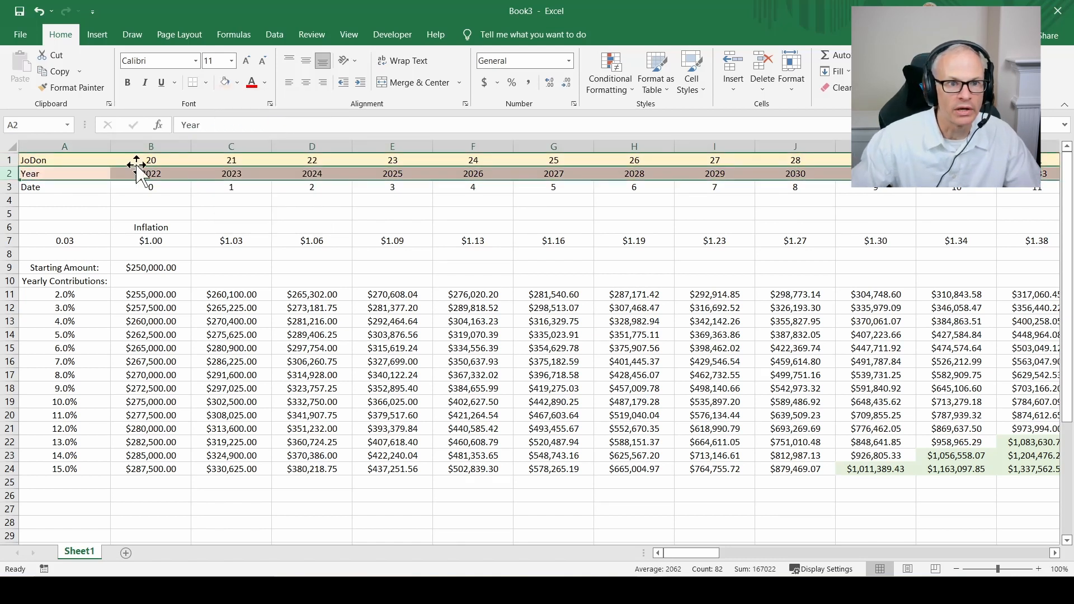
Fill the Date row (row 3) with medium gold and the inflation row (row 7) with light gray
click(9, 187)
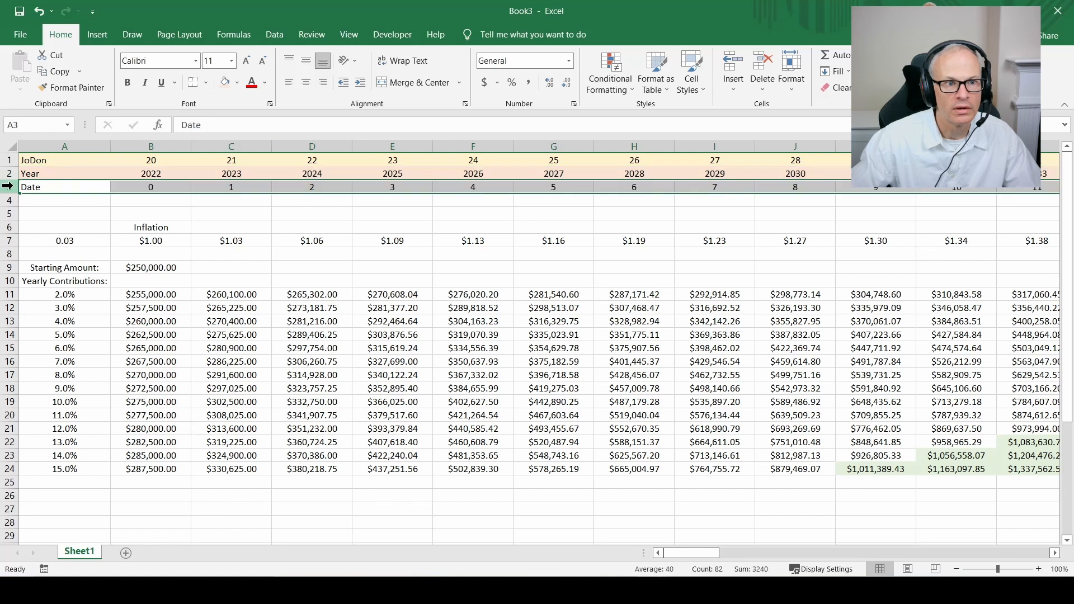
click(237, 82)
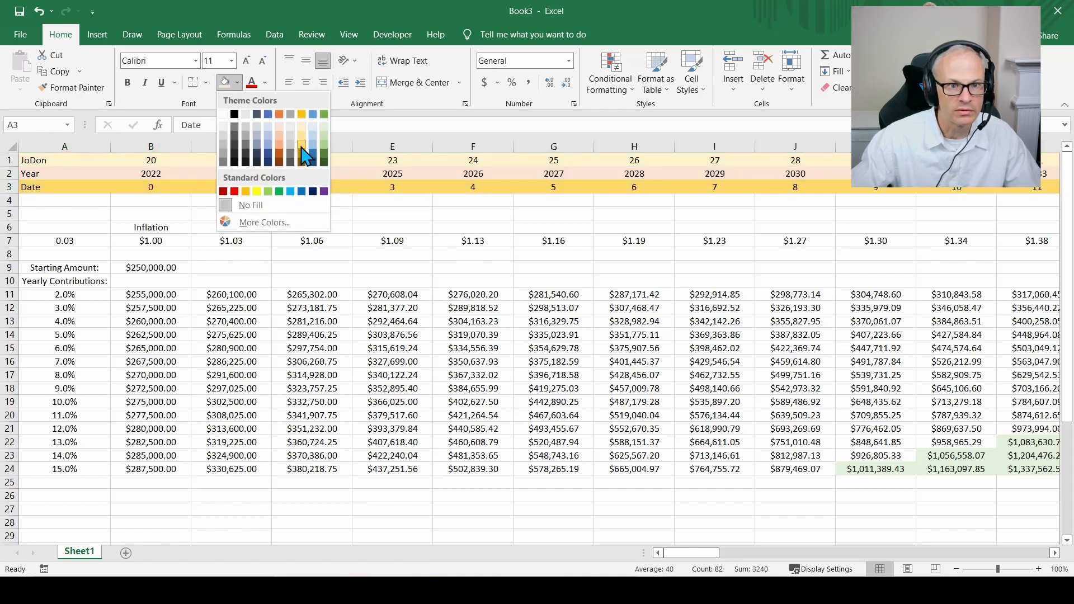
click(302, 154)
click(13, 241)
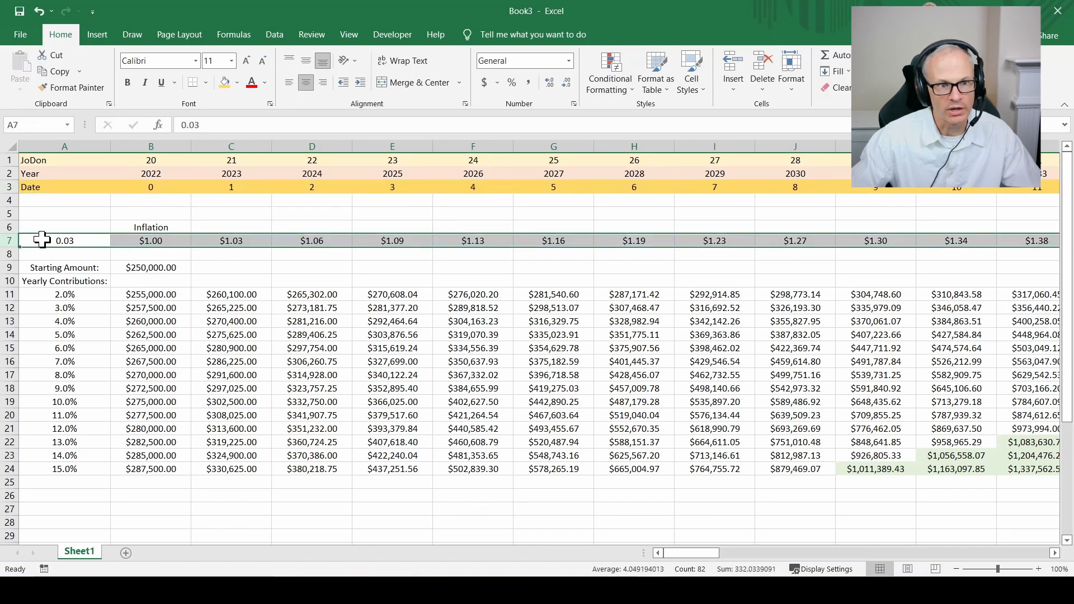
click(237, 83)
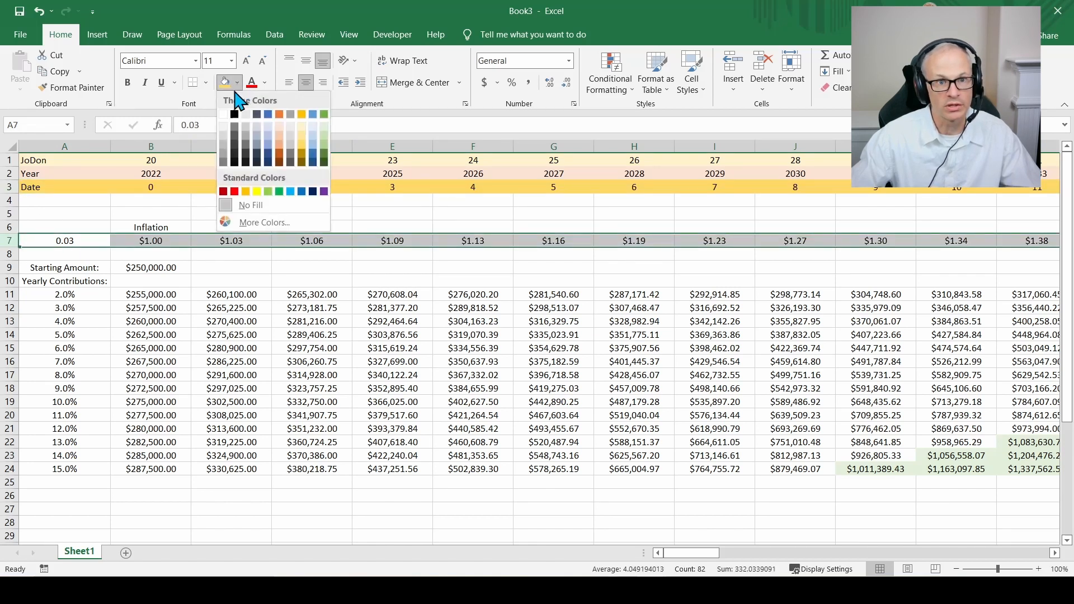
click(223, 133)
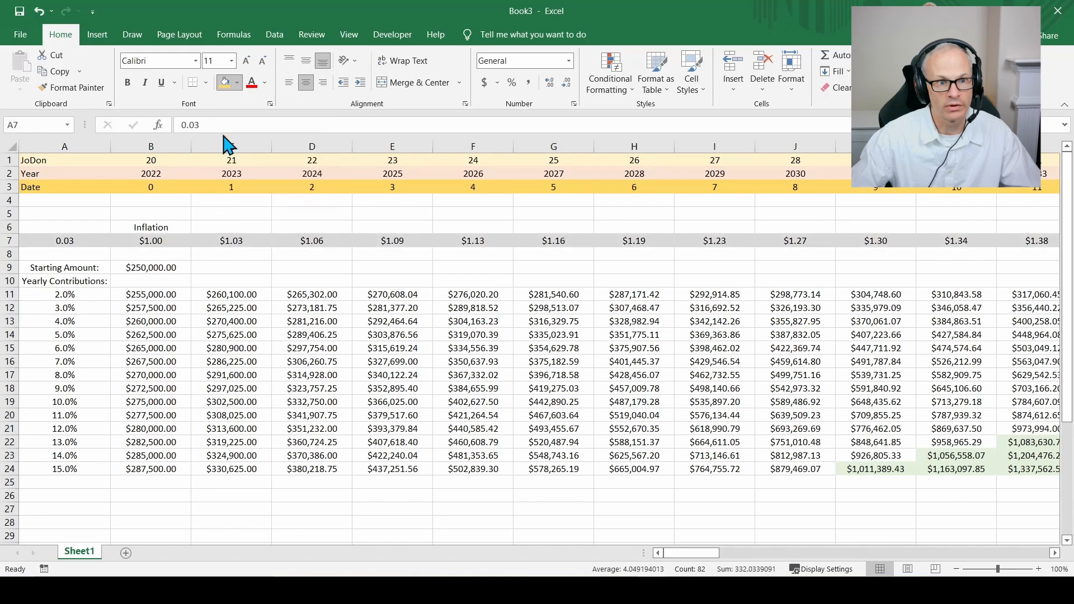
Fill the starting age in B1 and the starting year in B2 with the lightest blue
click(62, 239)
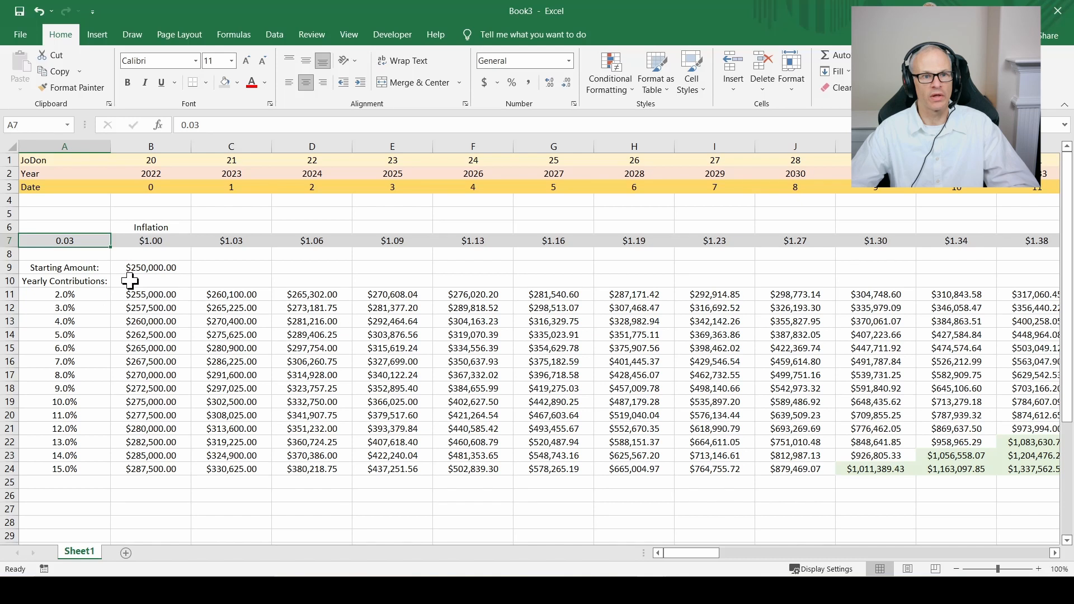
click(141, 162)
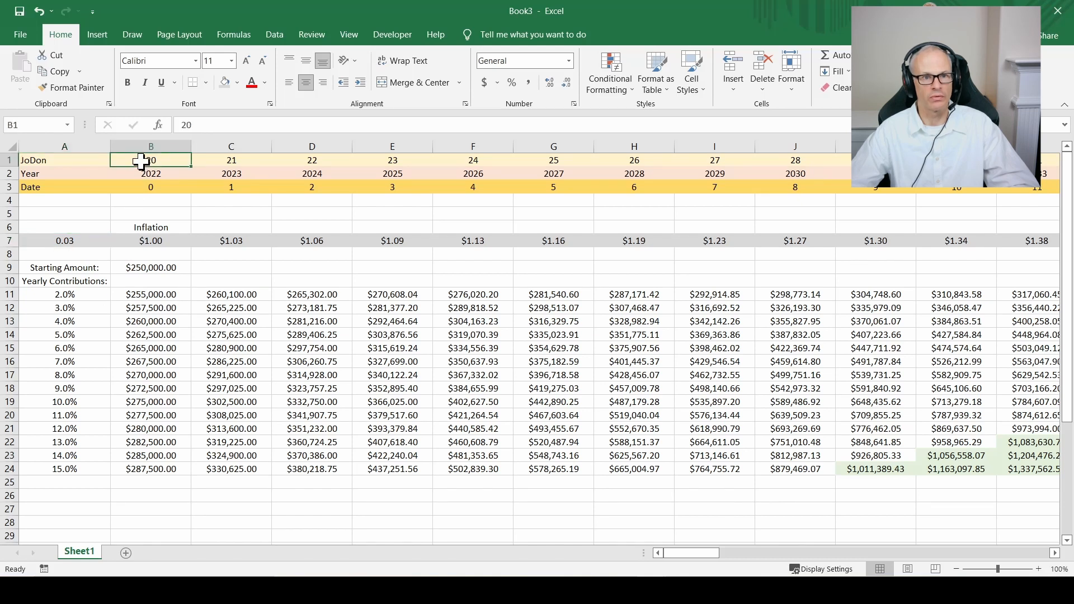
click(238, 82)
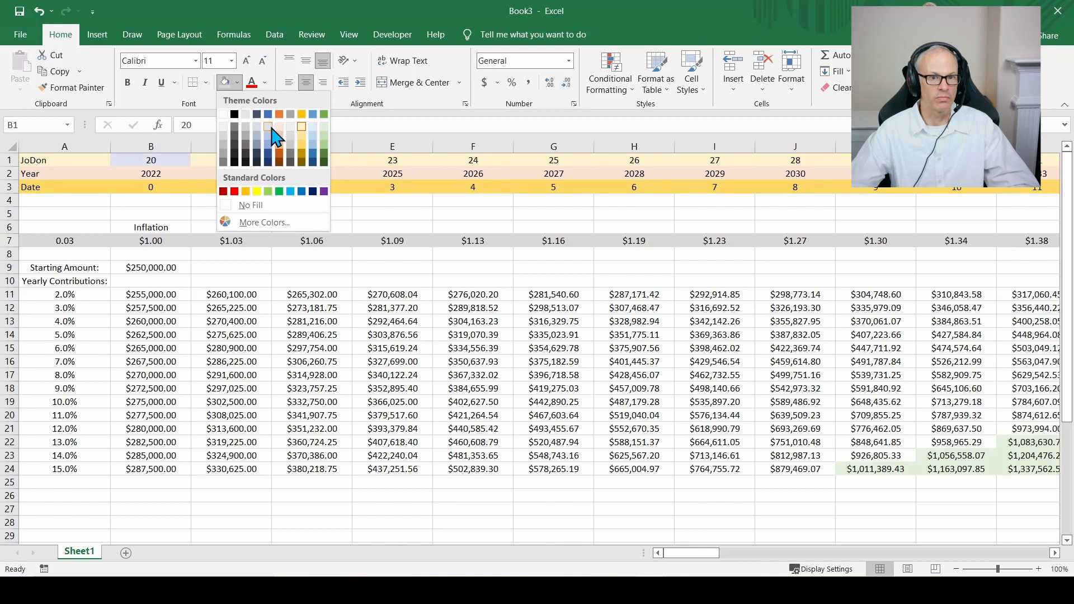
click(269, 127)
click(169, 174)
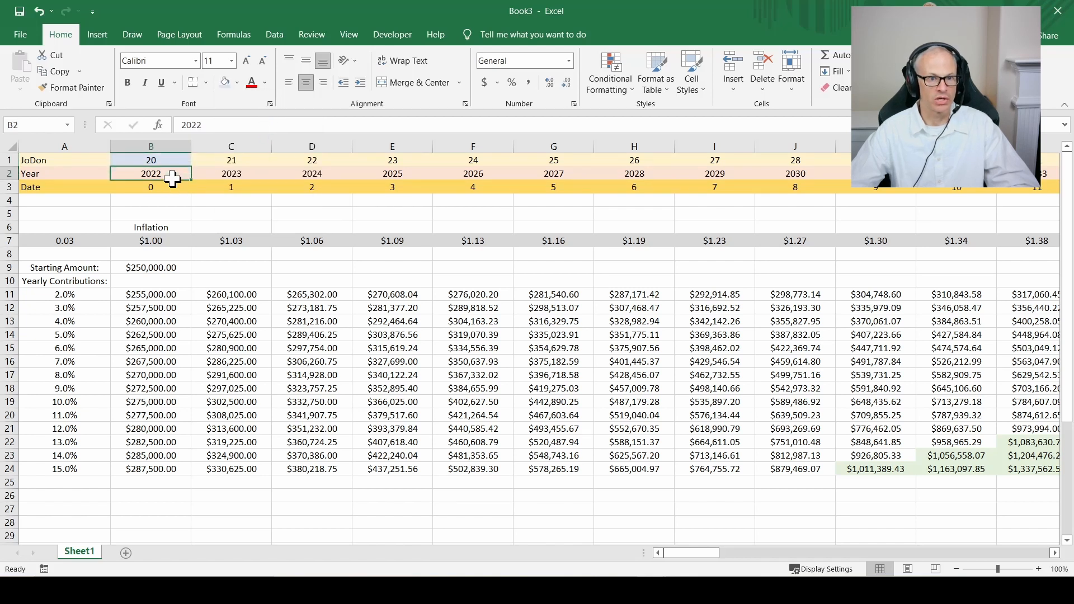
click(225, 82)
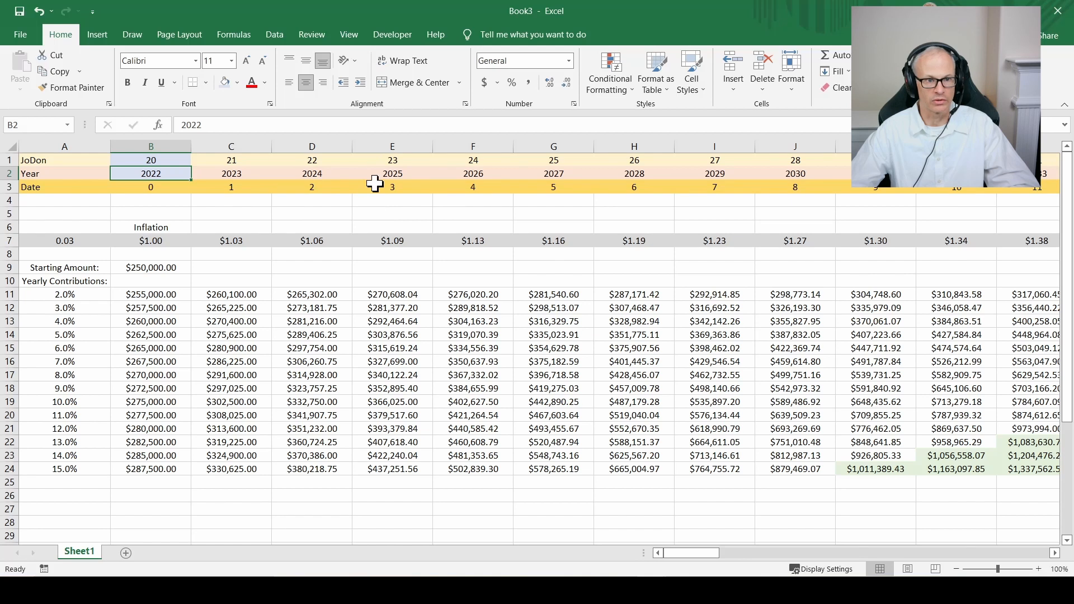
Fill the inflation rate in A7 and the inflation base amount in B7 with the same light blue
click(100, 240)
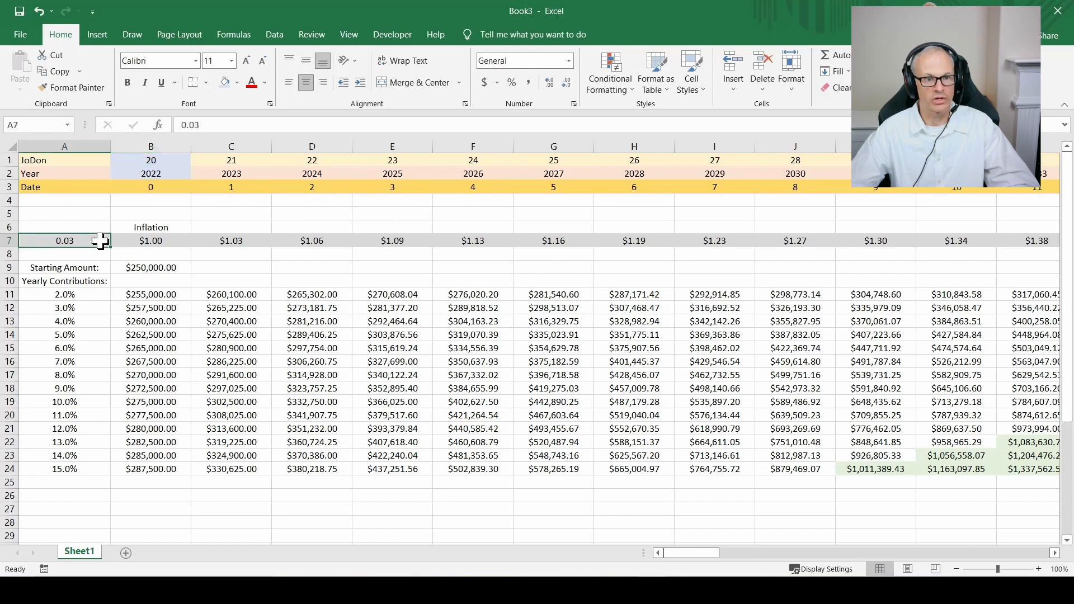
click(225, 82)
click(140, 244)
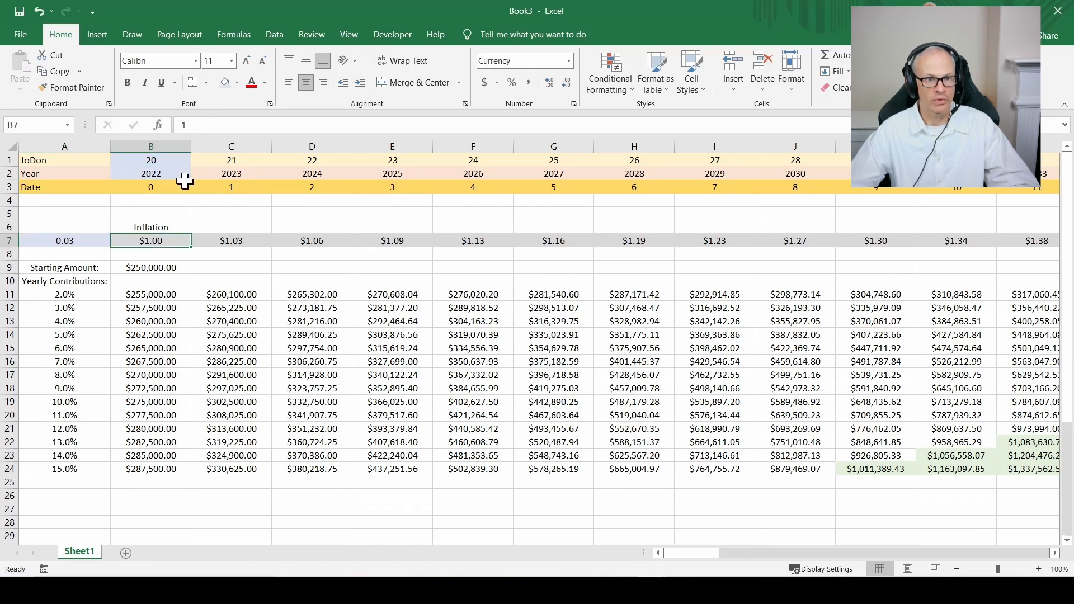
click(226, 82)
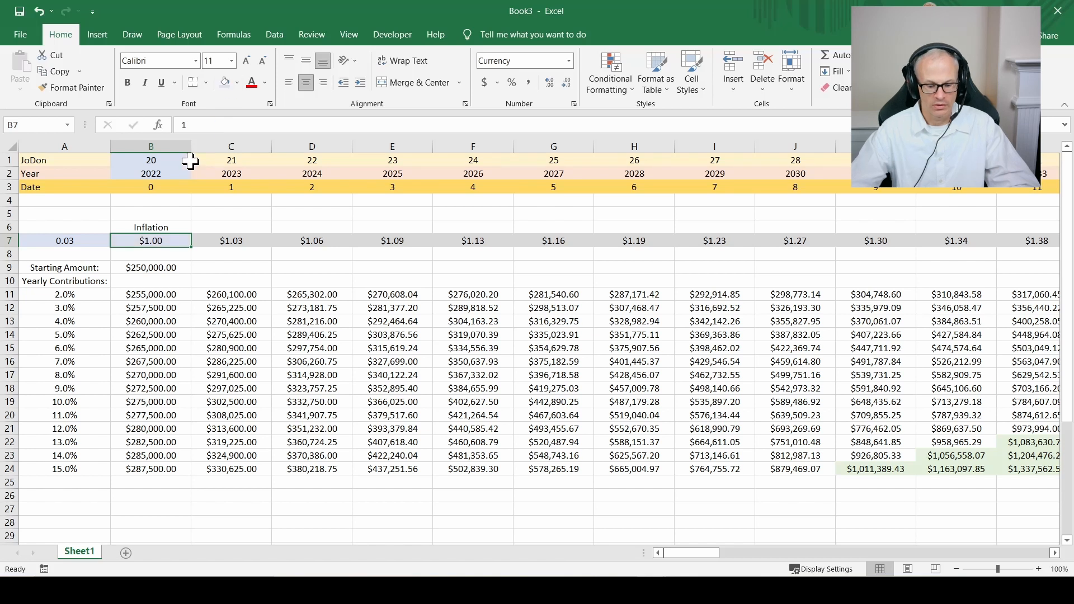
Set the inflation base amount in B7 to 100000 and compare it with the 2030 value in column J
text(1)
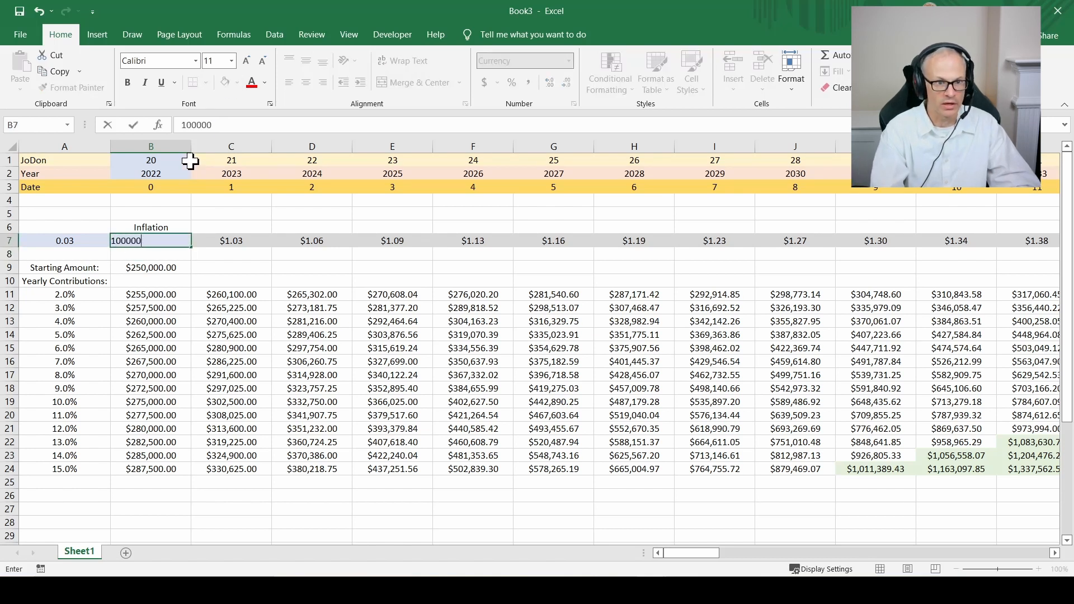
text(00,000)
key(Return)
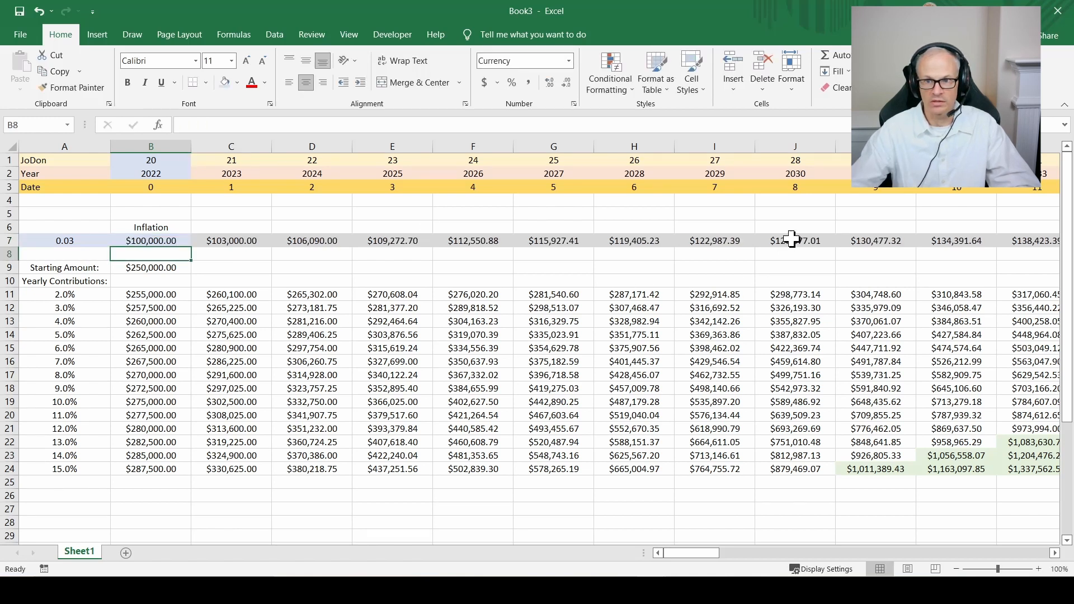
click(794, 146)
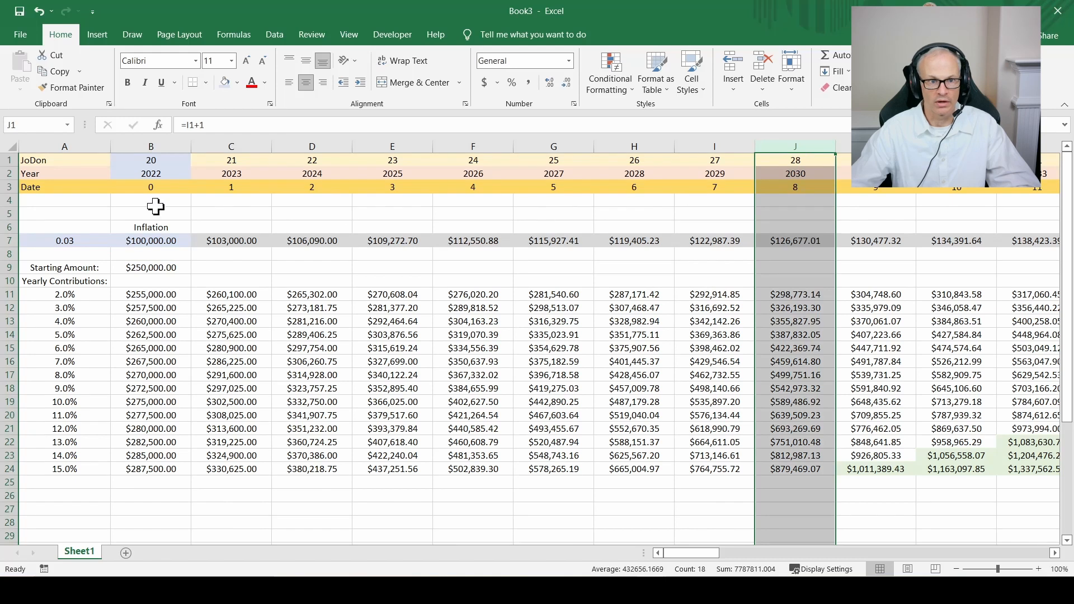
click(155, 241)
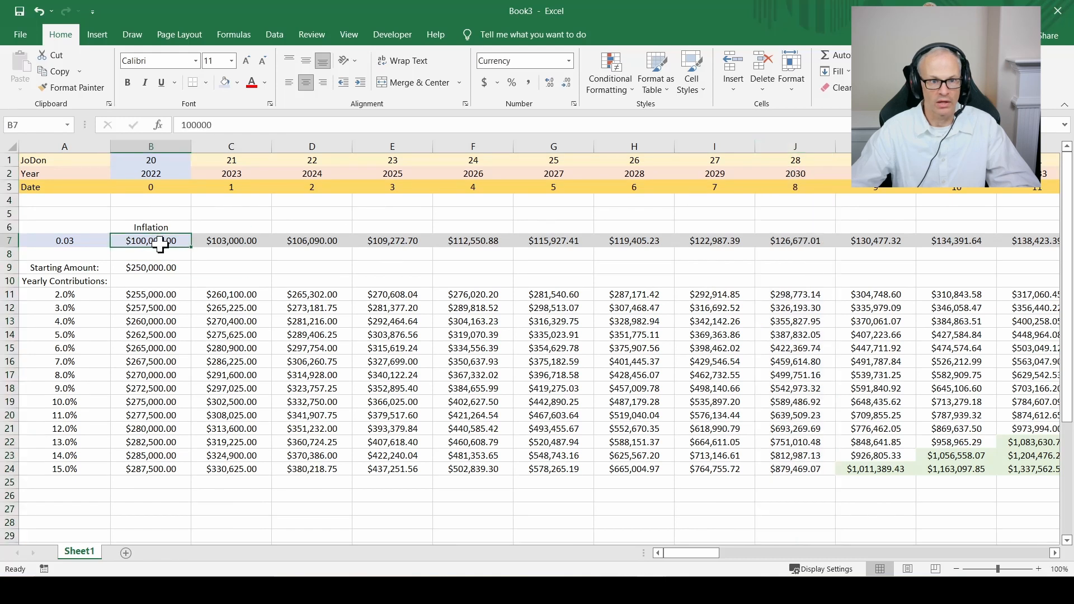
Fill the starting amount in B9 and the whole Yearly Contributions row (row 10) with light blue
click(149, 270)
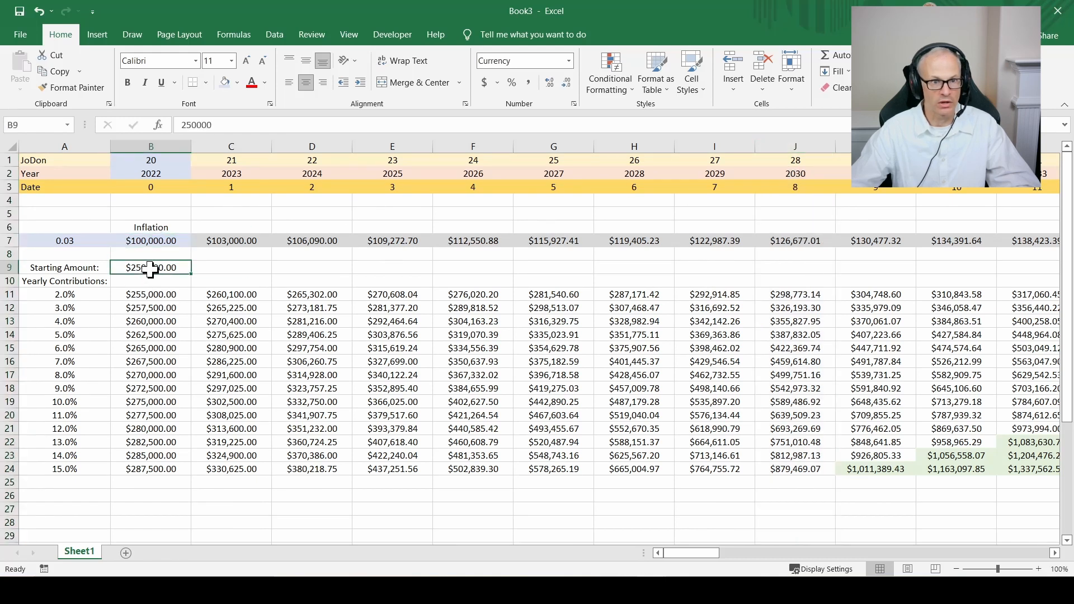
click(224, 82)
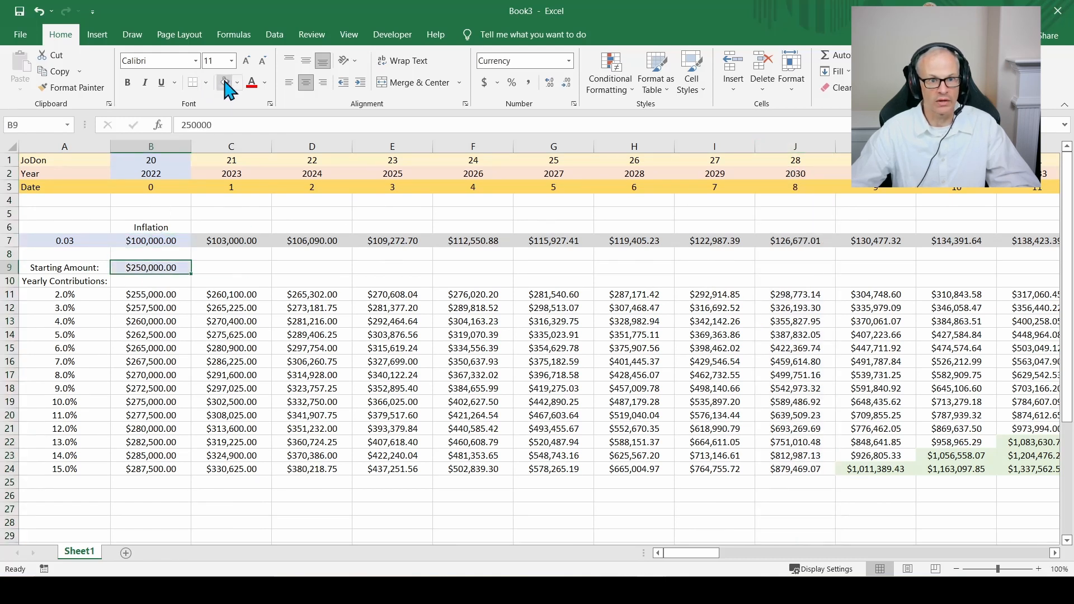
click(8, 279)
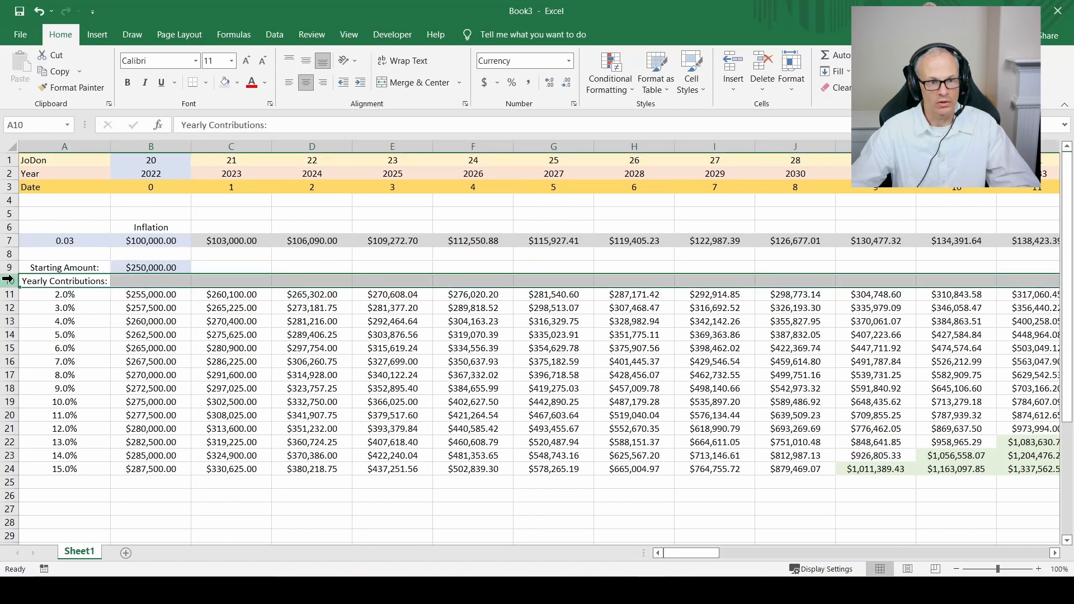
click(226, 85)
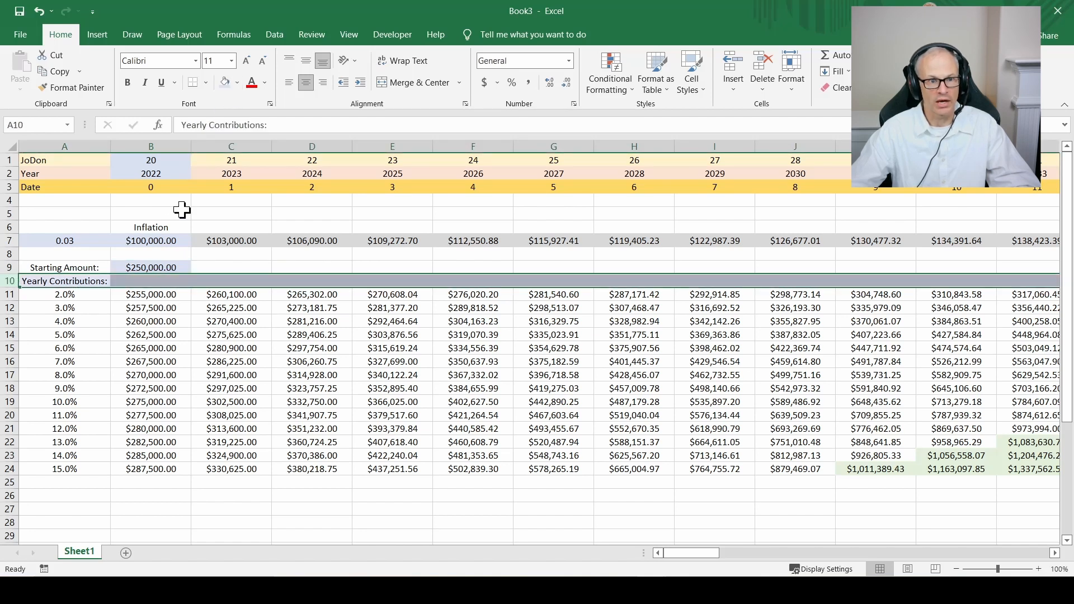
Fill the Yearly Contributions label cell A10 with white
click(69, 281)
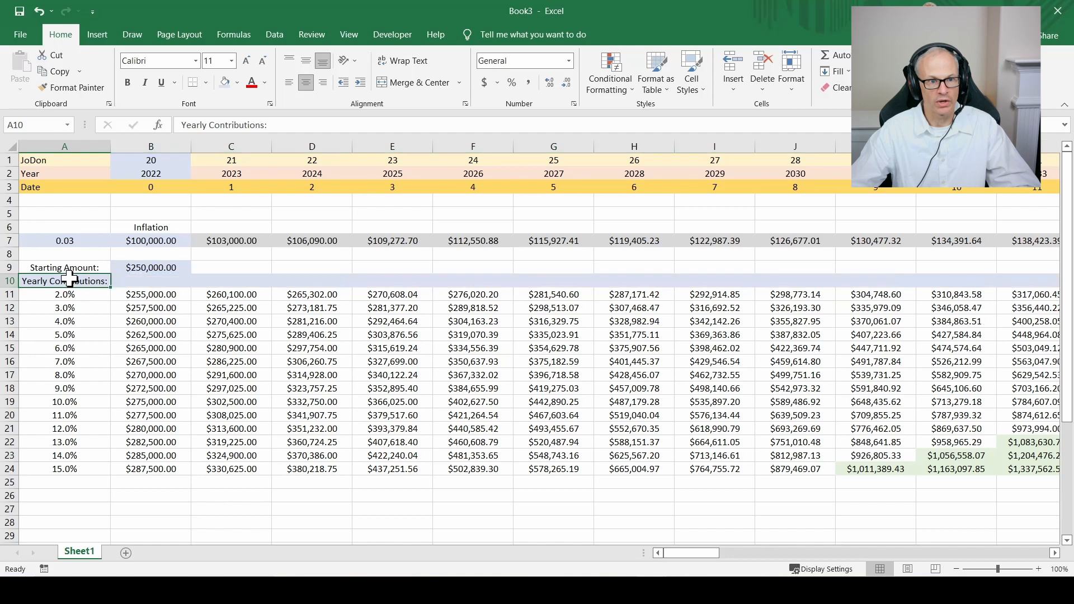
click(237, 82)
click(223, 114)
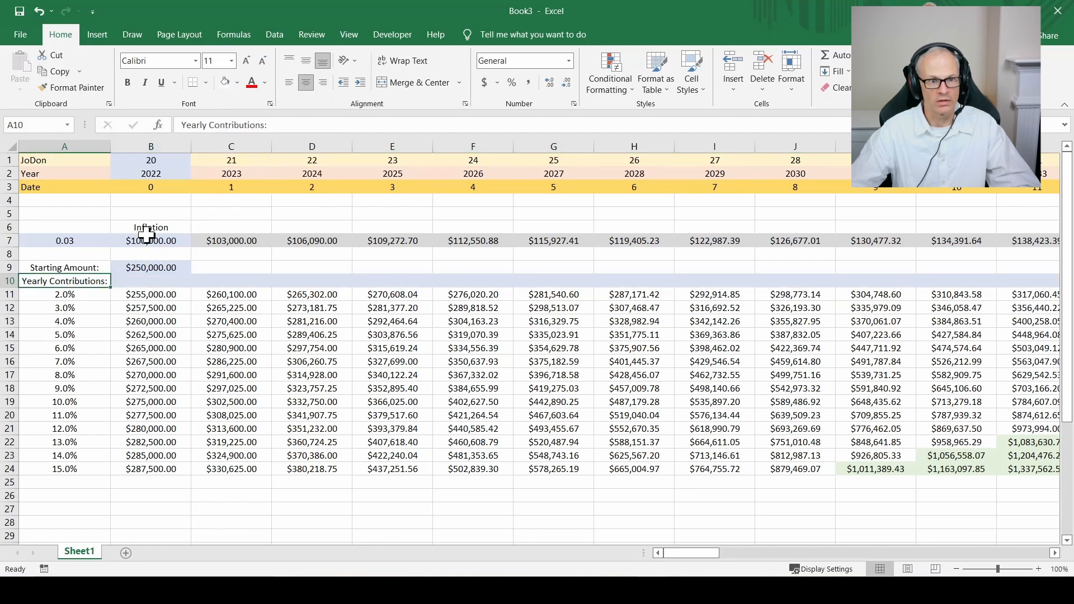
Enter yearly contributions of 5000 in B10 and 6000 in C10
click(146, 283)
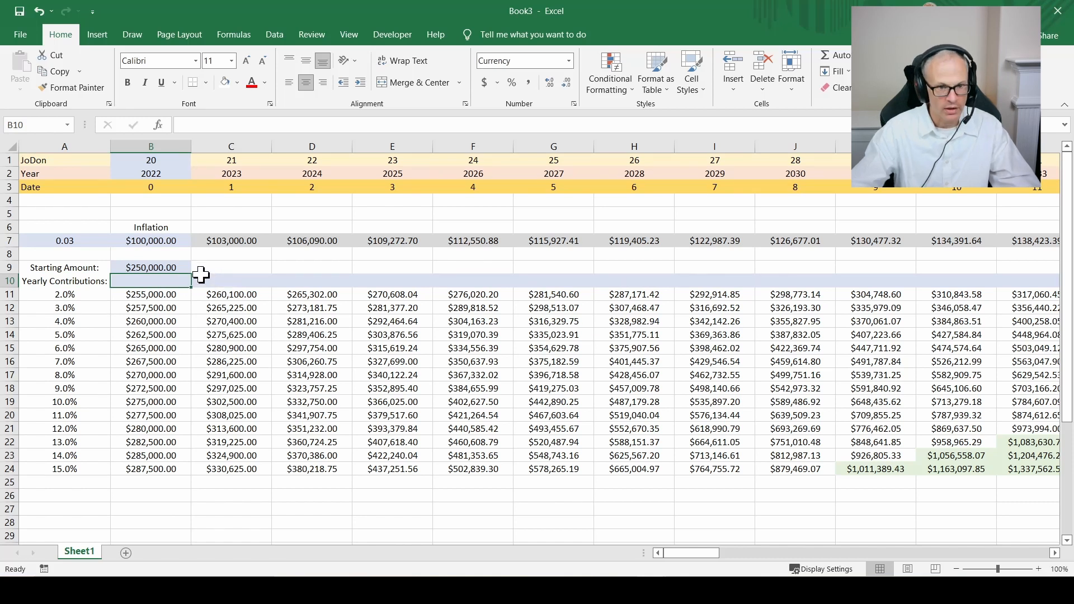
text(5,0)
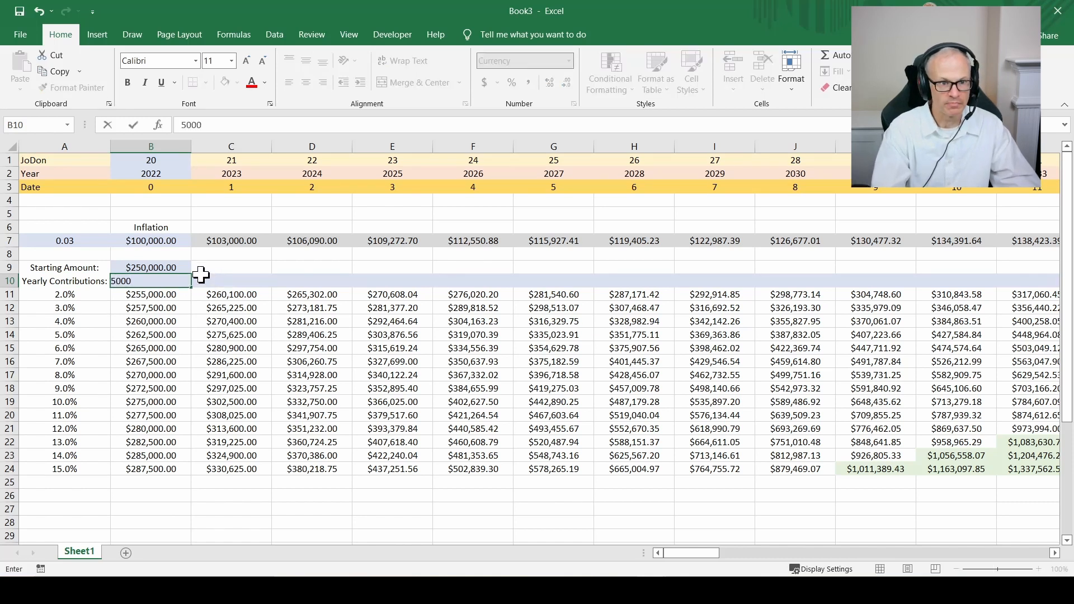
text(00)
key(Return)
click(203, 278)
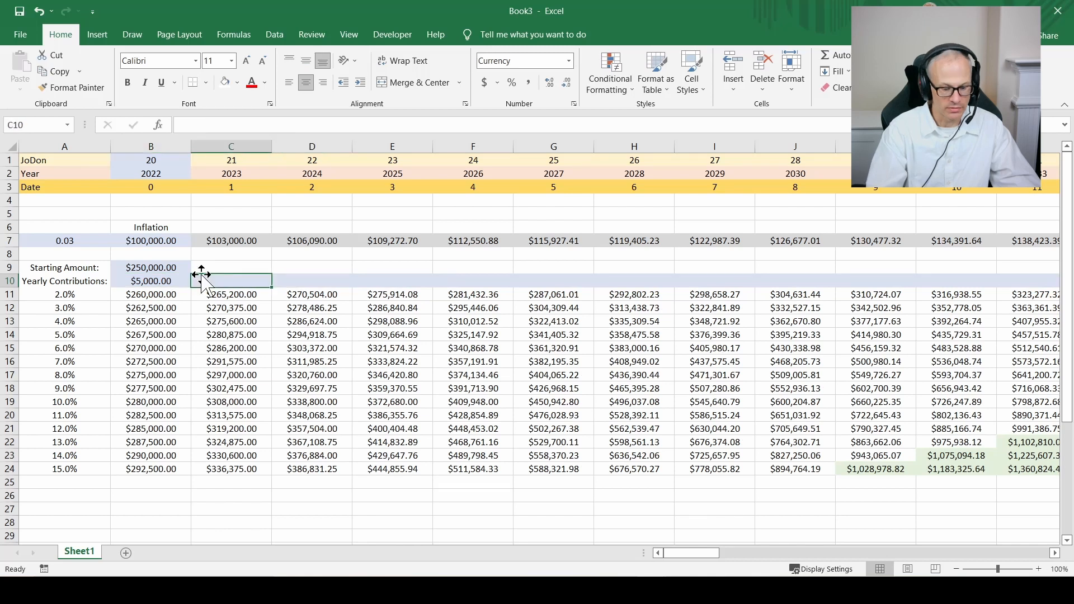
text(6000)
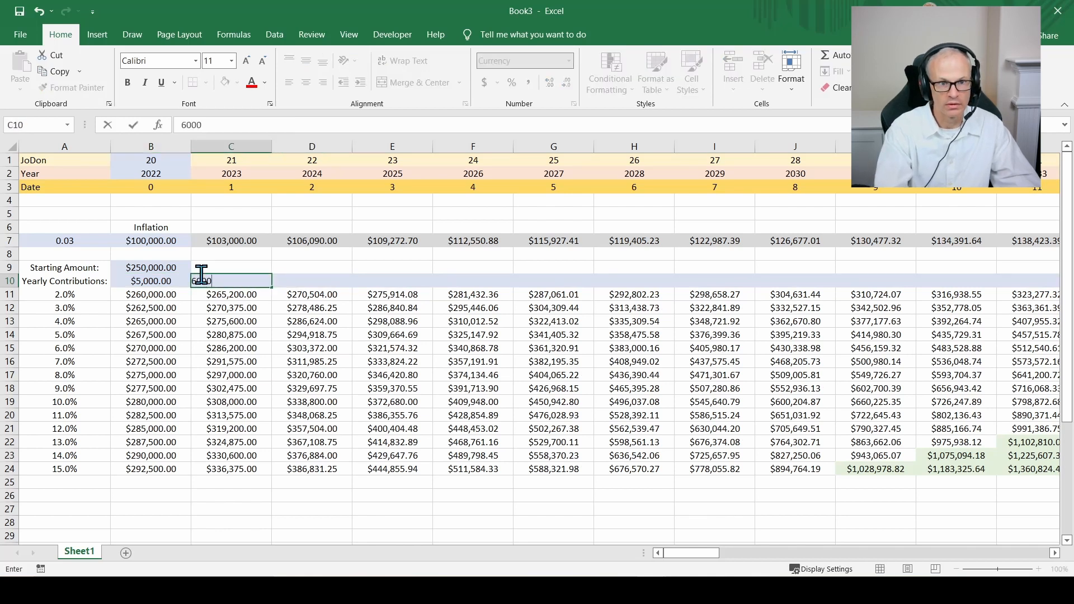
key(Return)
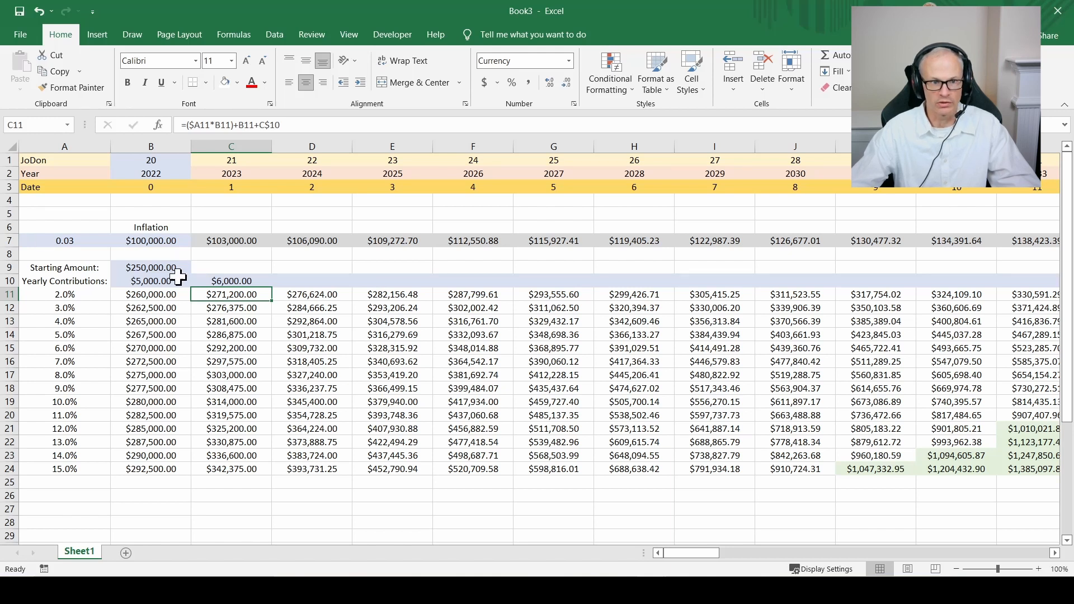
Extend the yearly contributions series from B10:C10 across to I10, and clear the 2027 contribution in G10
drag(178, 278, 727, 290)
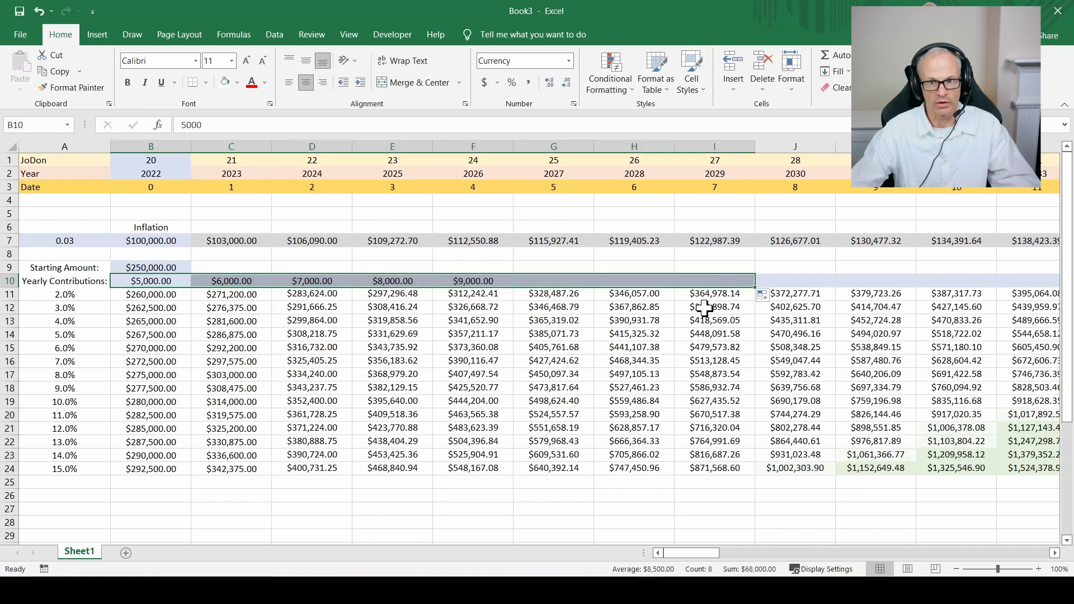
click(568, 282)
key(Delete)
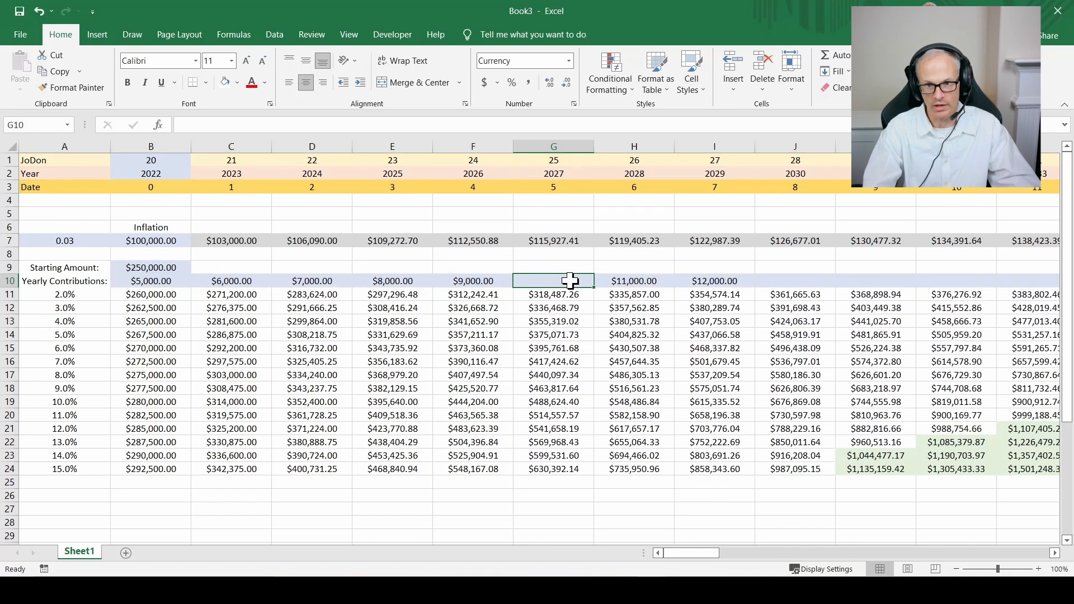
key(Down)
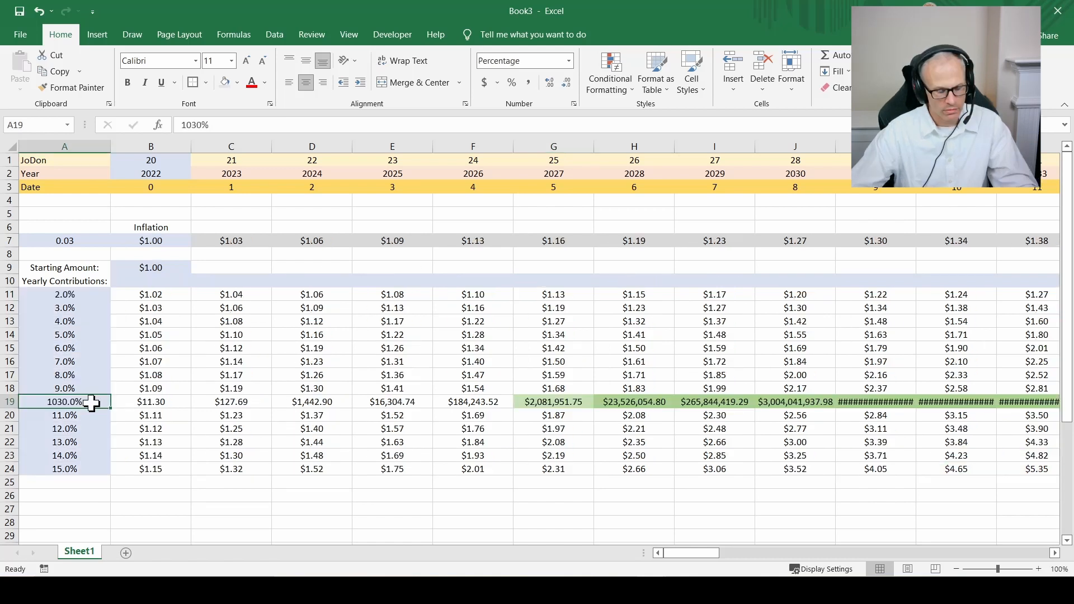
Undo the mistaken rate entry in A19 and set that rate to 10.25%
key(ctrl+z)
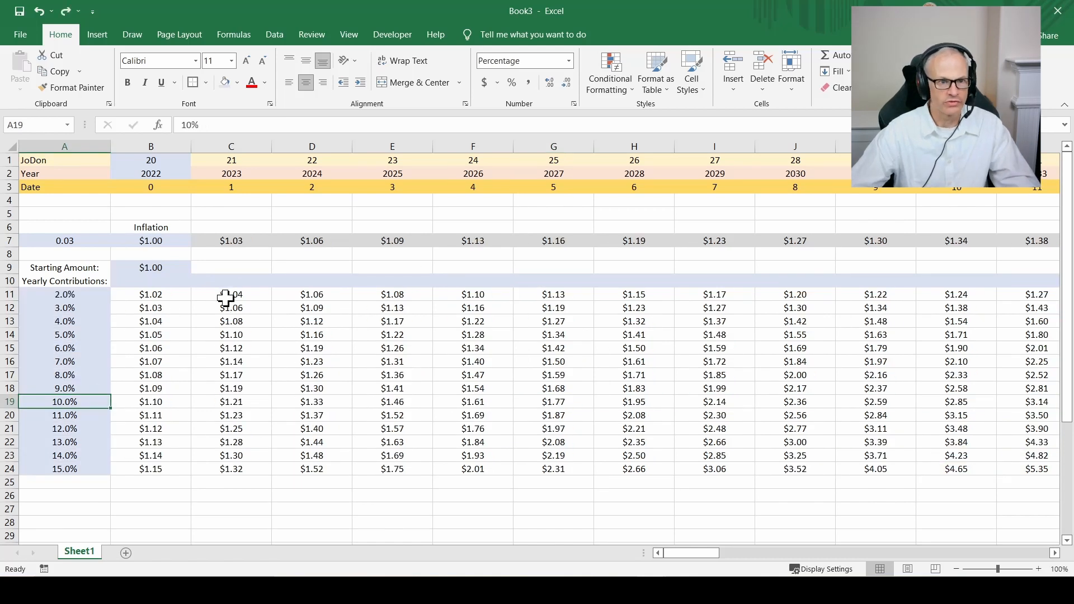
double_click(100, 403)
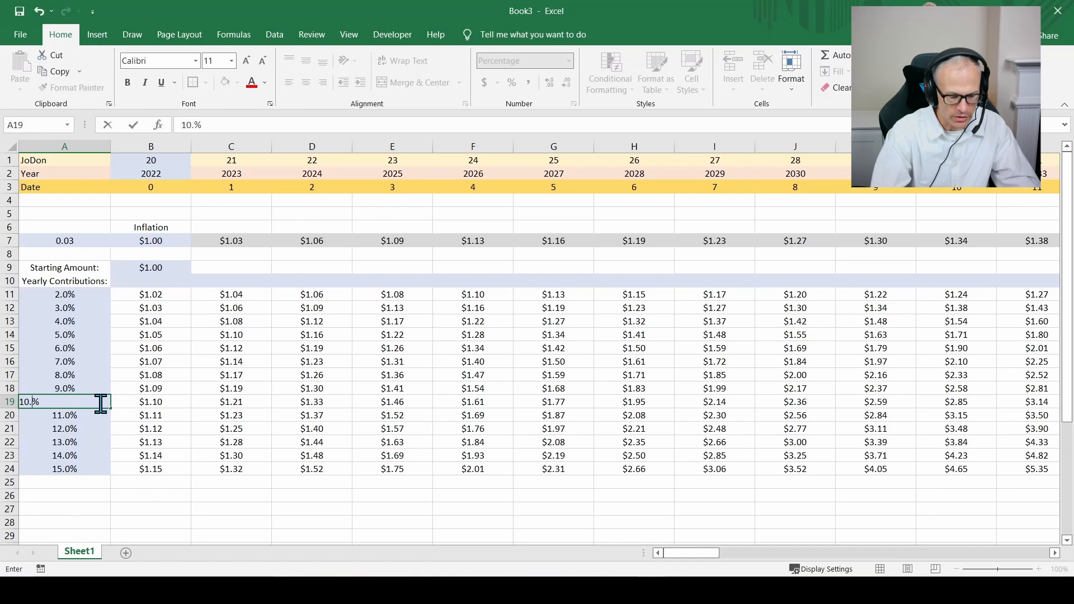
text(.2)
key(BackSpace)
text(3)
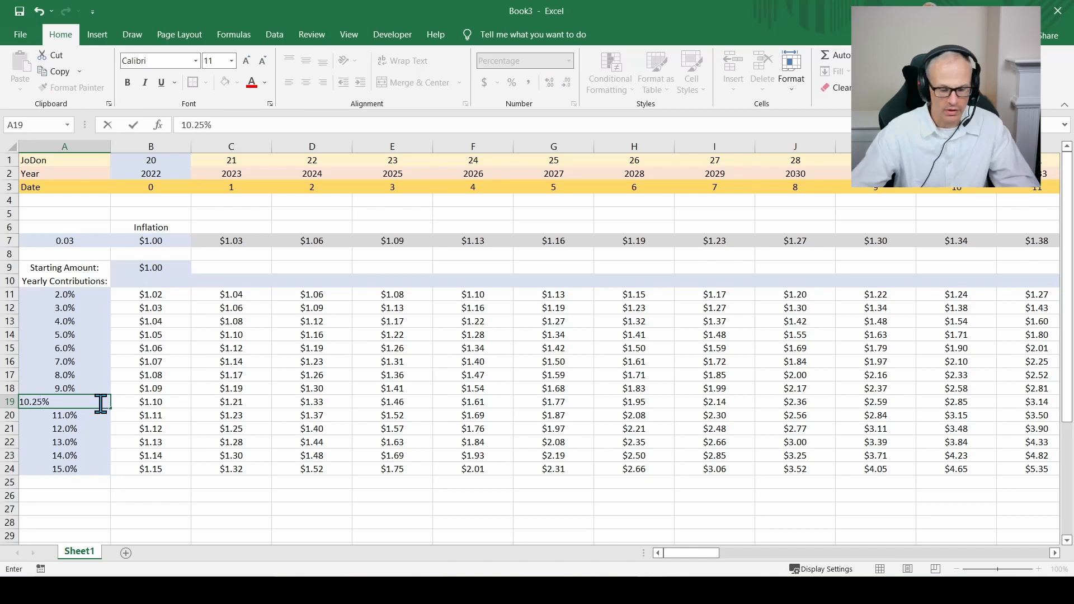
key(Return)
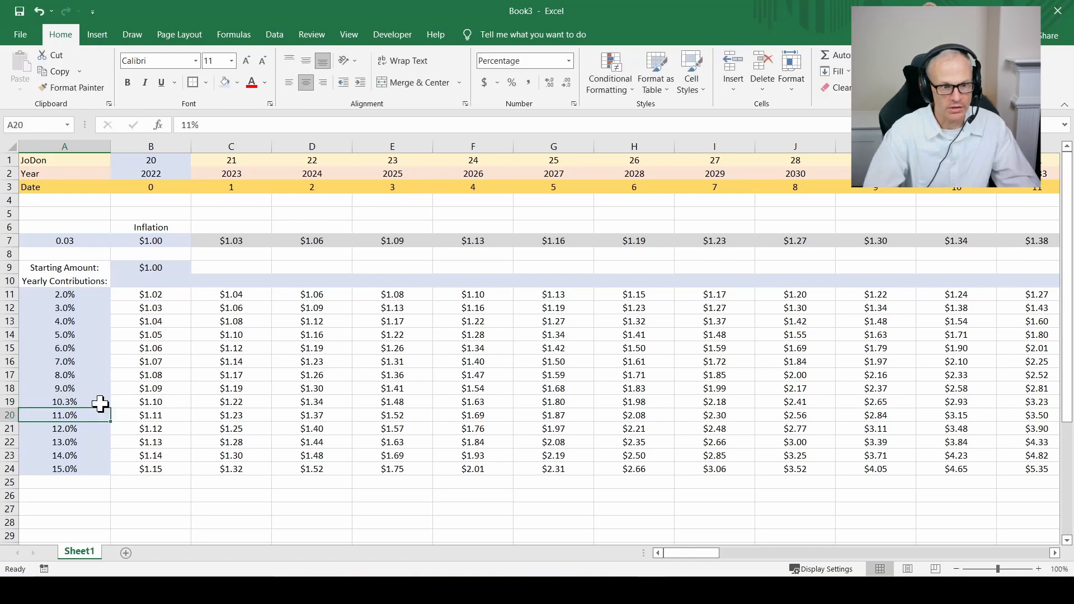
Add thick top and bottom borders to row 19 and check that row's value in the age 65 column (AU)
click(6, 401)
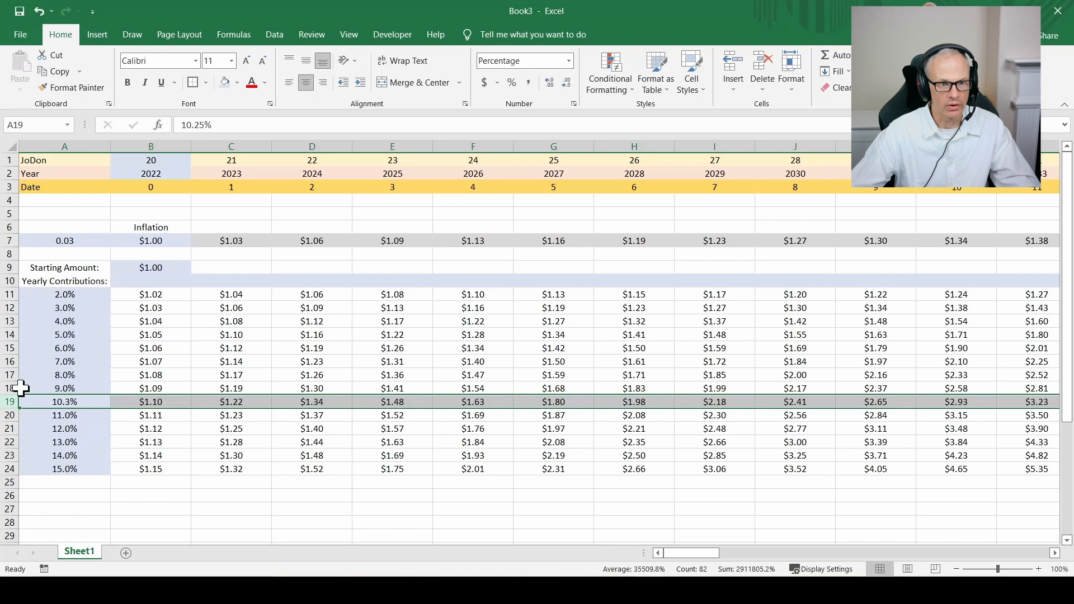
click(193, 83)
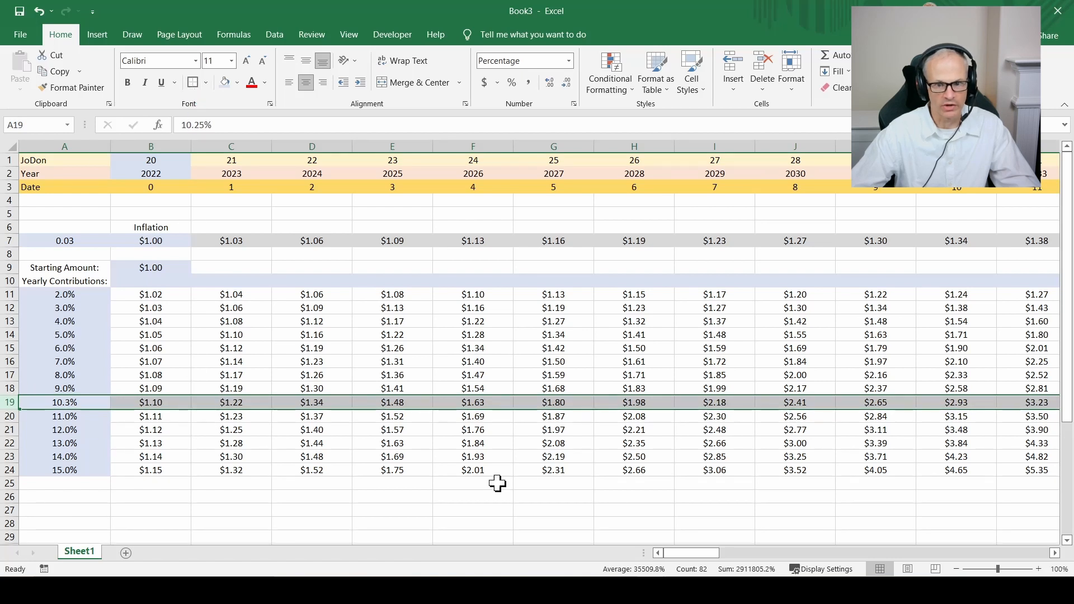
drag(673, 548, 855, 528)
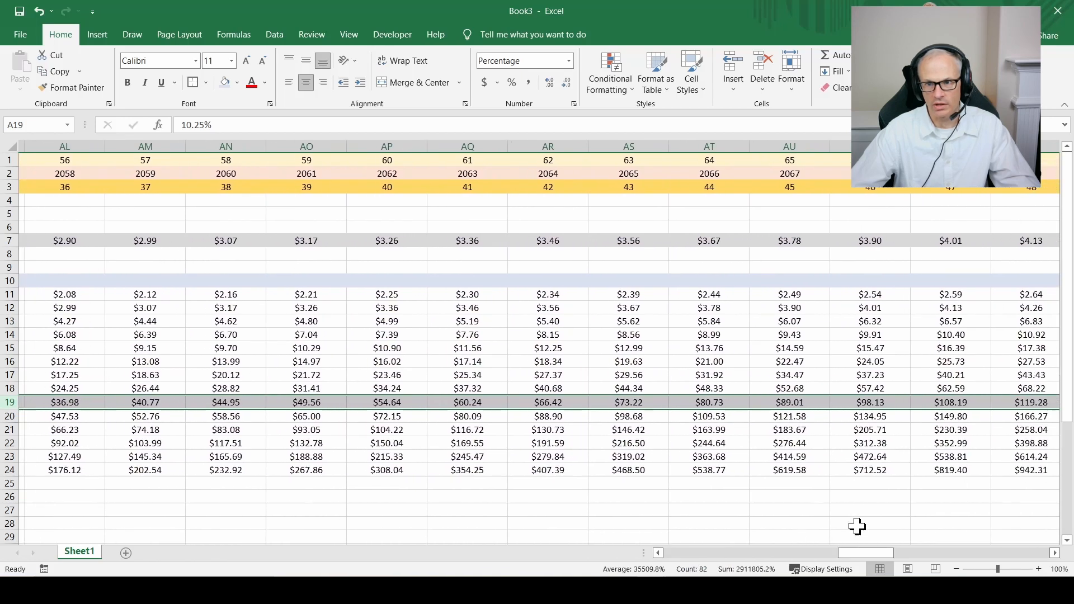
click(783, 146)
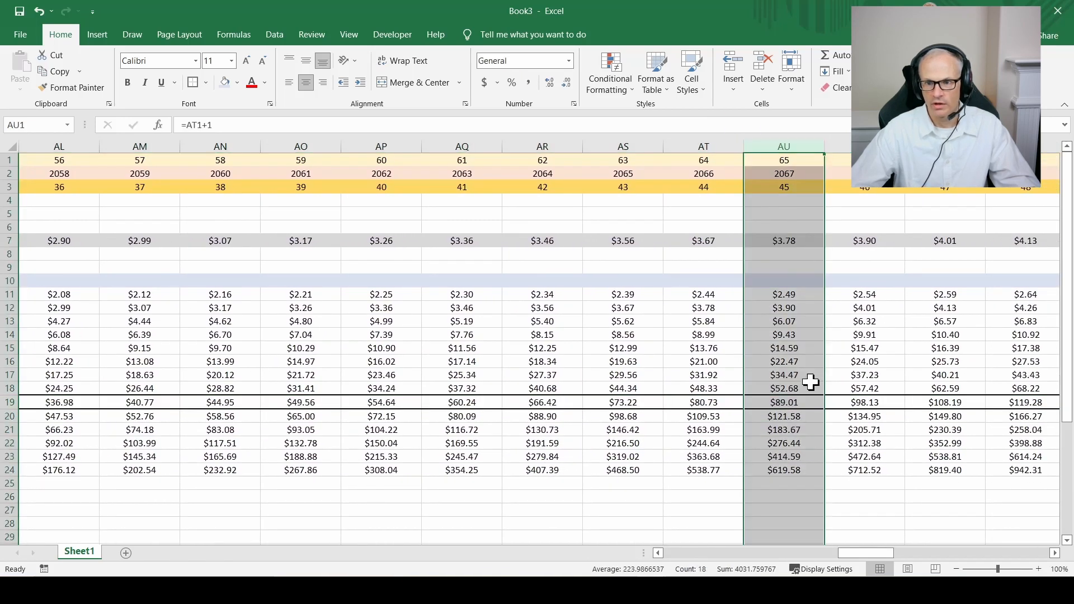
click(815, 402)
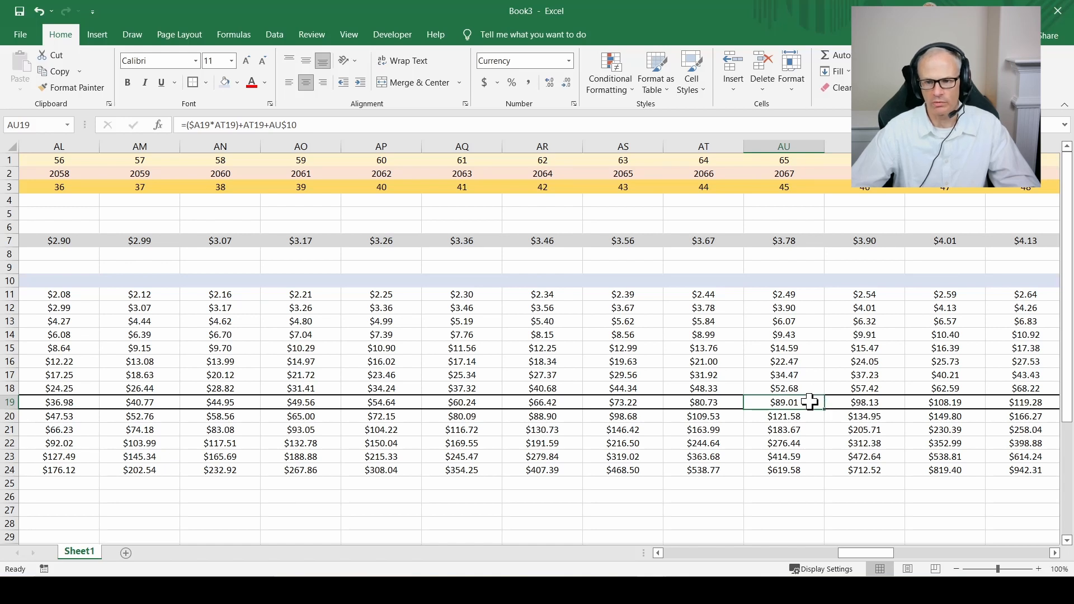
Undo the row 19 border and 10.25% rate changes, and set the starting amount in B9 to 100000
key(ctrl+z)
key(ctrl+Home)
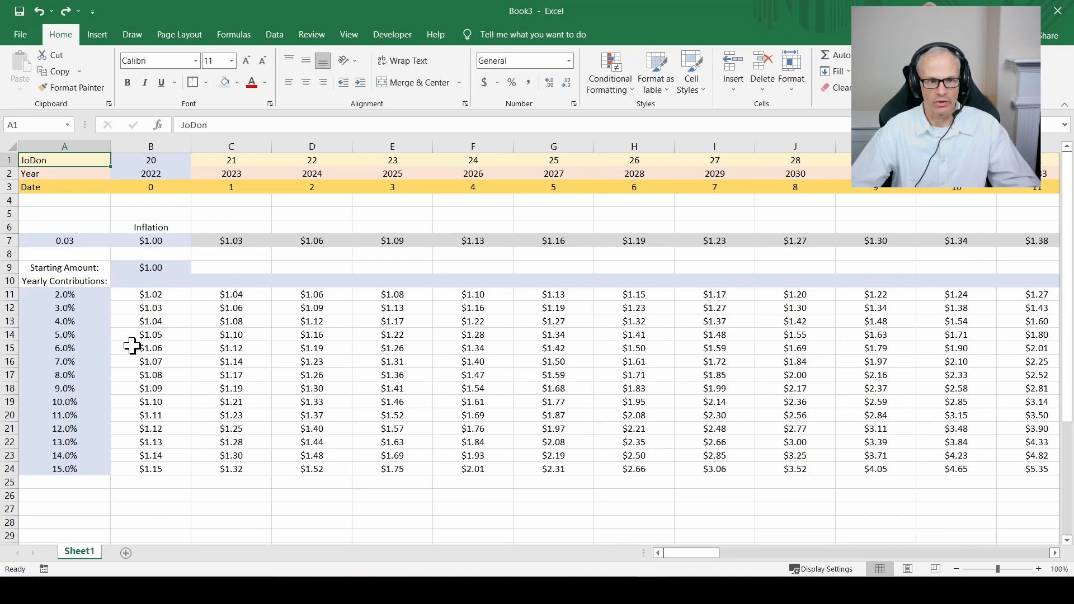
click(147, 269)
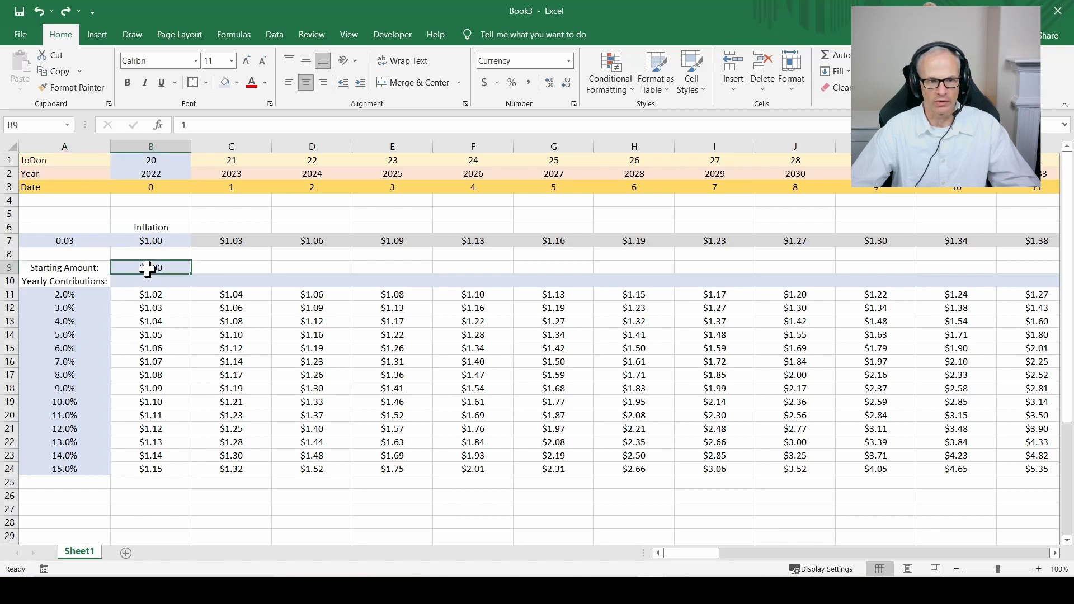
text(100,)
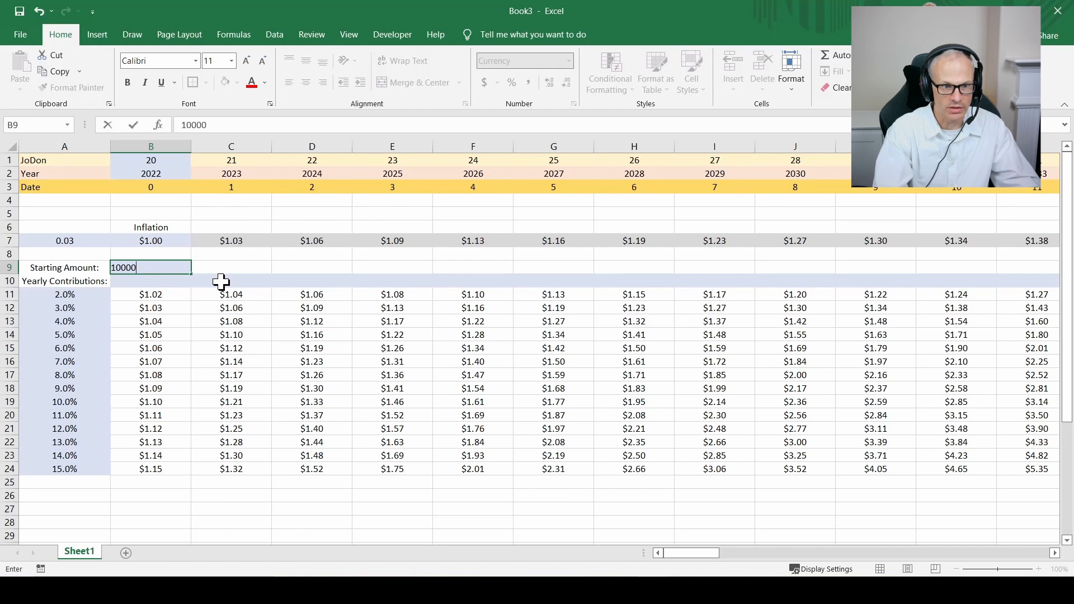
text(000)
key(Return)
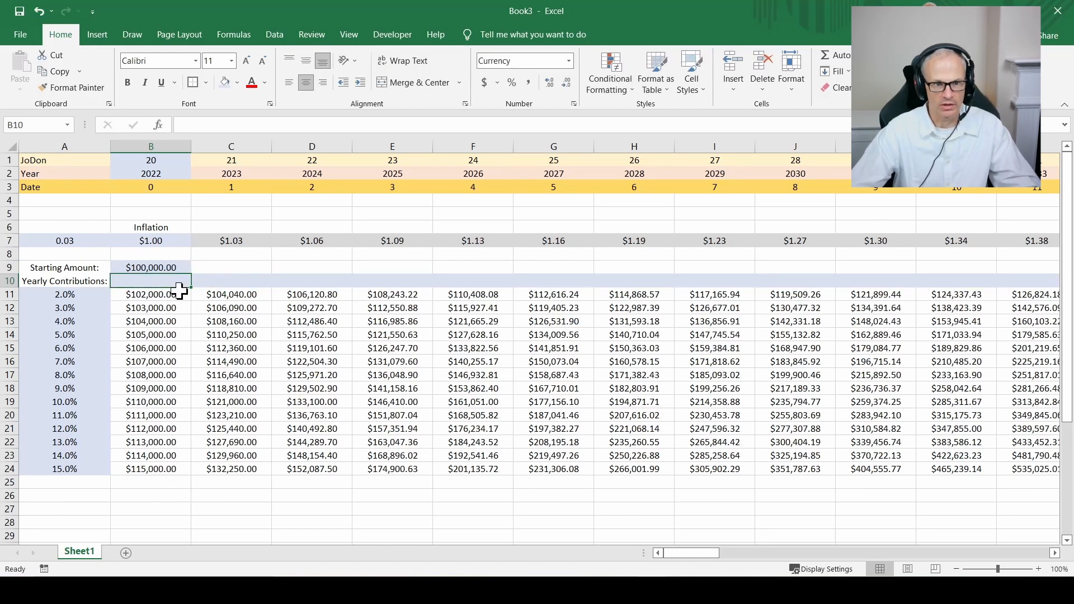
Enter a yearly contribution of 13000 in B10 and fill it across to G10
text(1300)
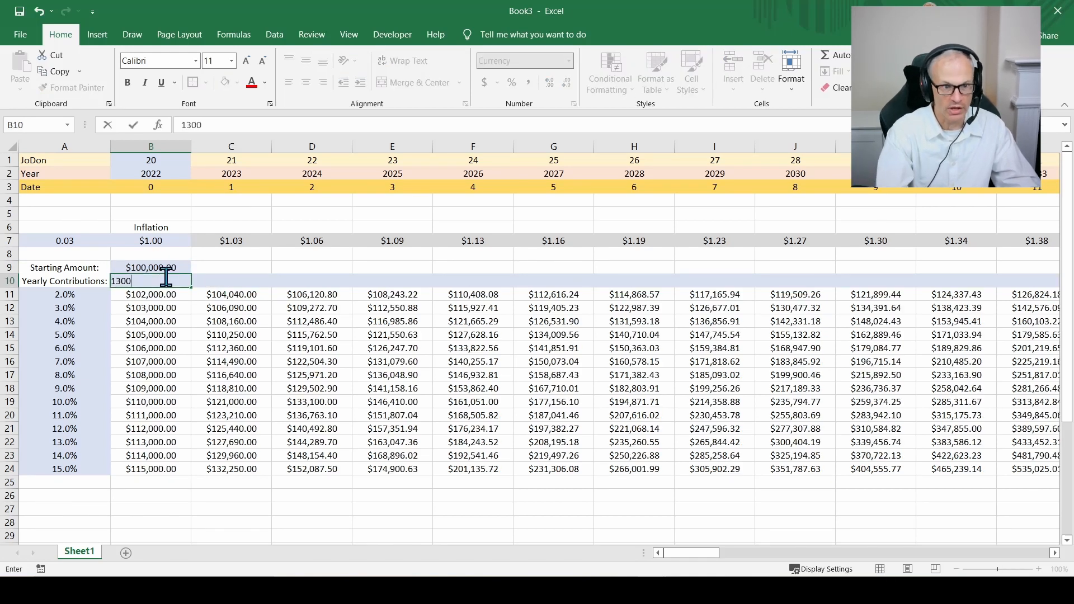
text(0)
key(Return)
drag(165, 268, 593, 285)
click(178, 282)
Set the starting age in B1 to 46 and look over the projected balances across the table
click(151, 161)
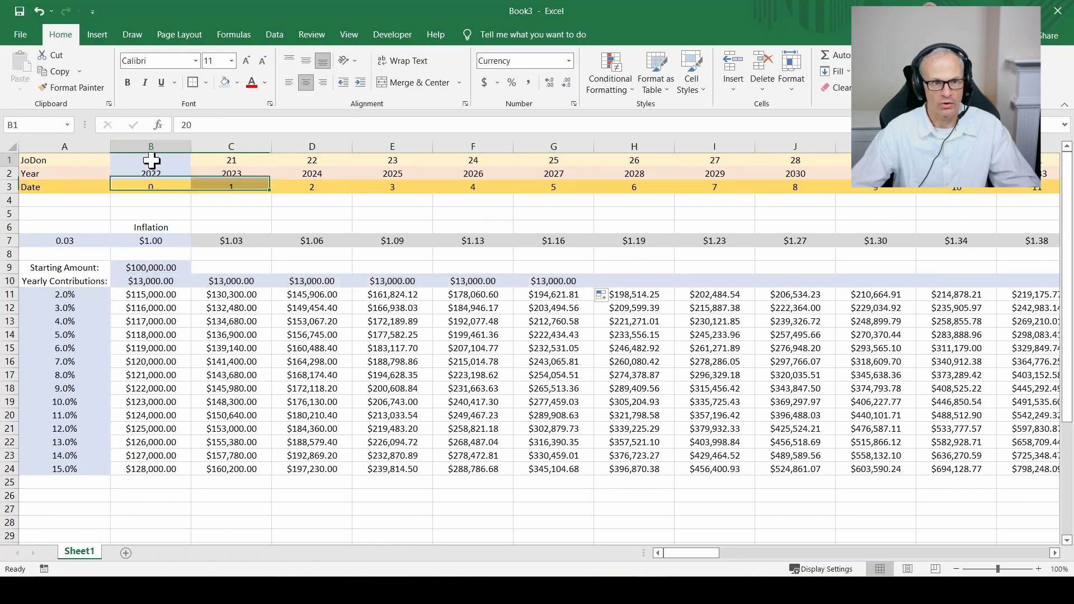
text(46)
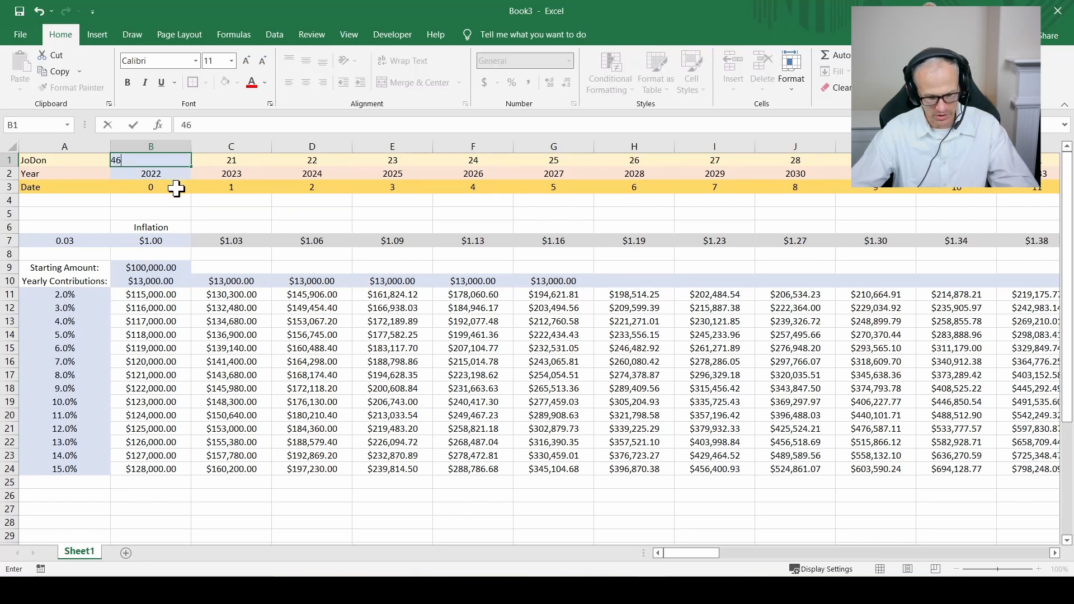
key(Return)
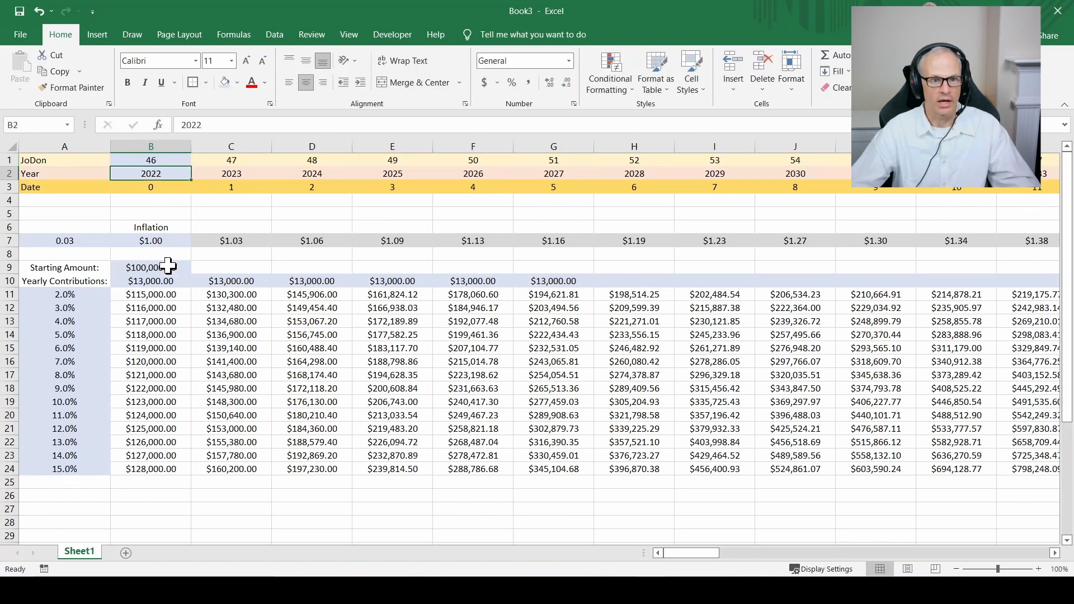
drag(681, 558, 715, 557)
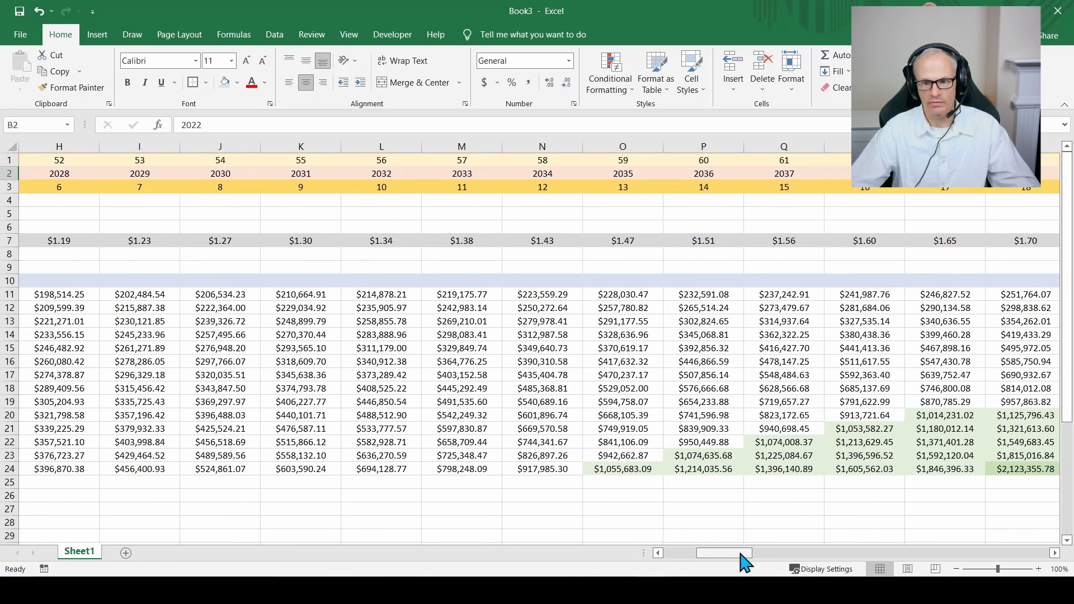
drag(745, 554, 568, 557)
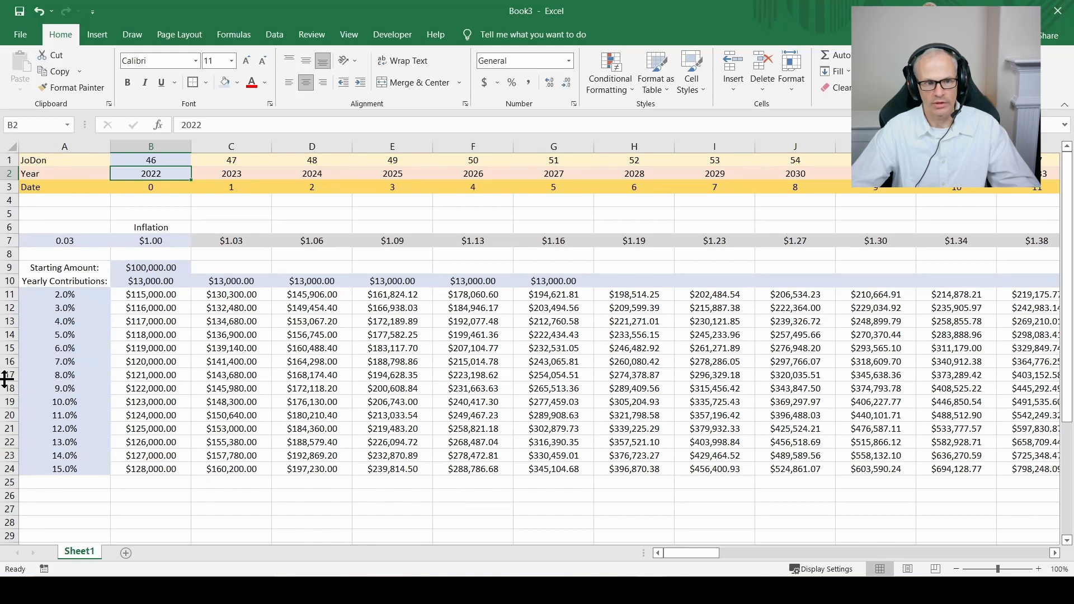
Add thick top and bottom borders to the 8.0% row (row 17) and check its value in the age 65 column (U)
click(8, 333)
click(9, 374)
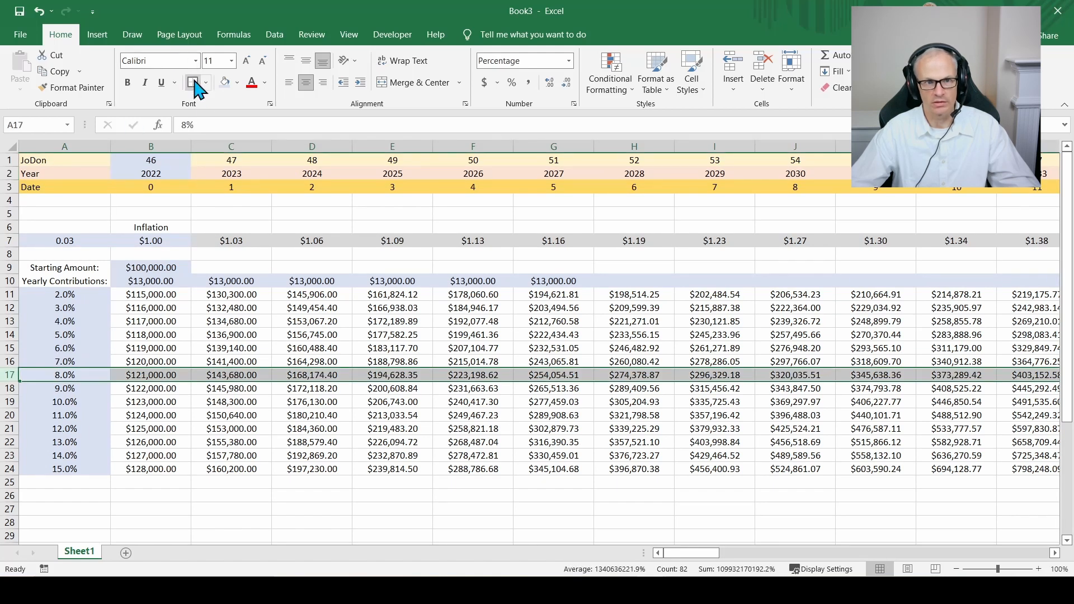
drag(696, 552, 783, 556)
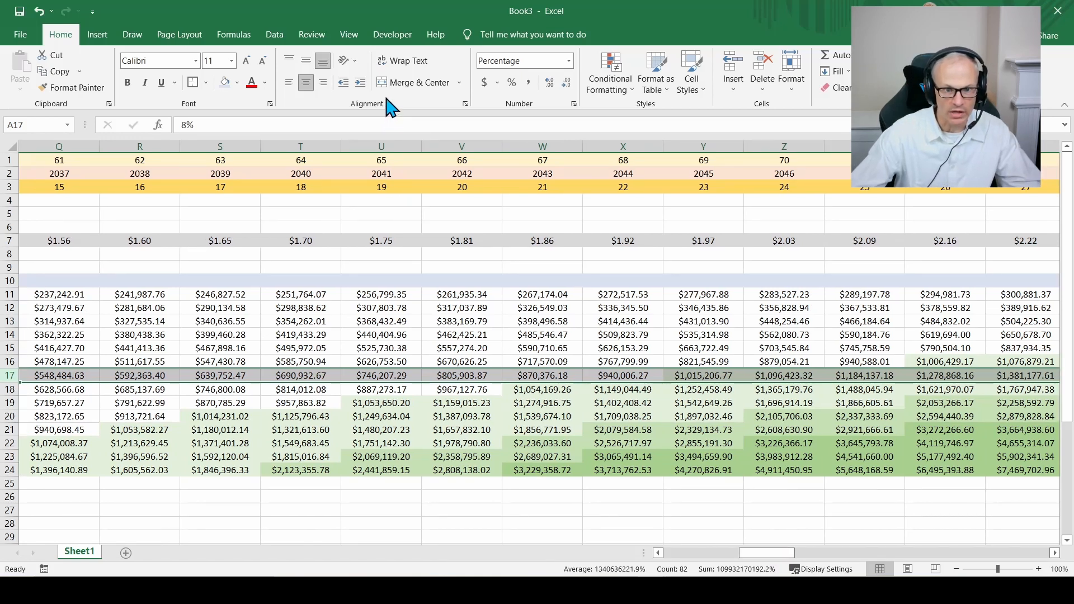
click(378, 144)
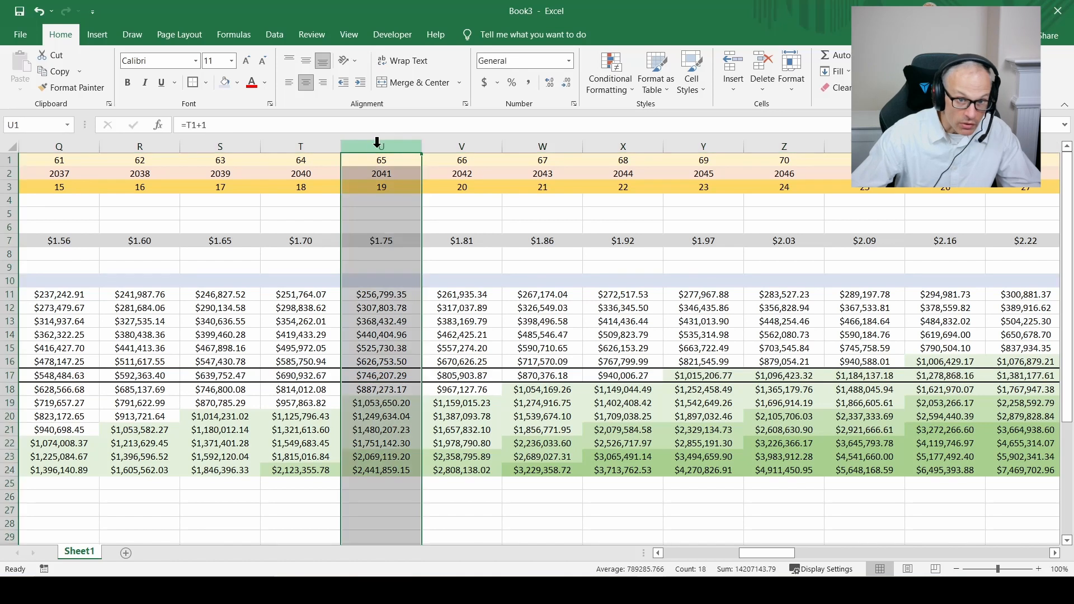
click(380, 375)
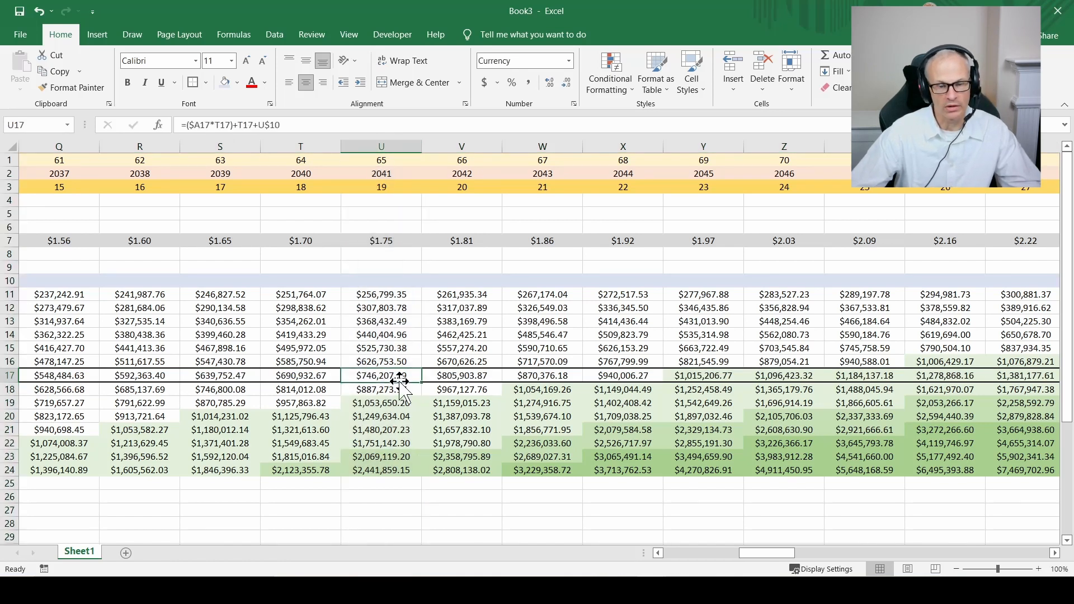